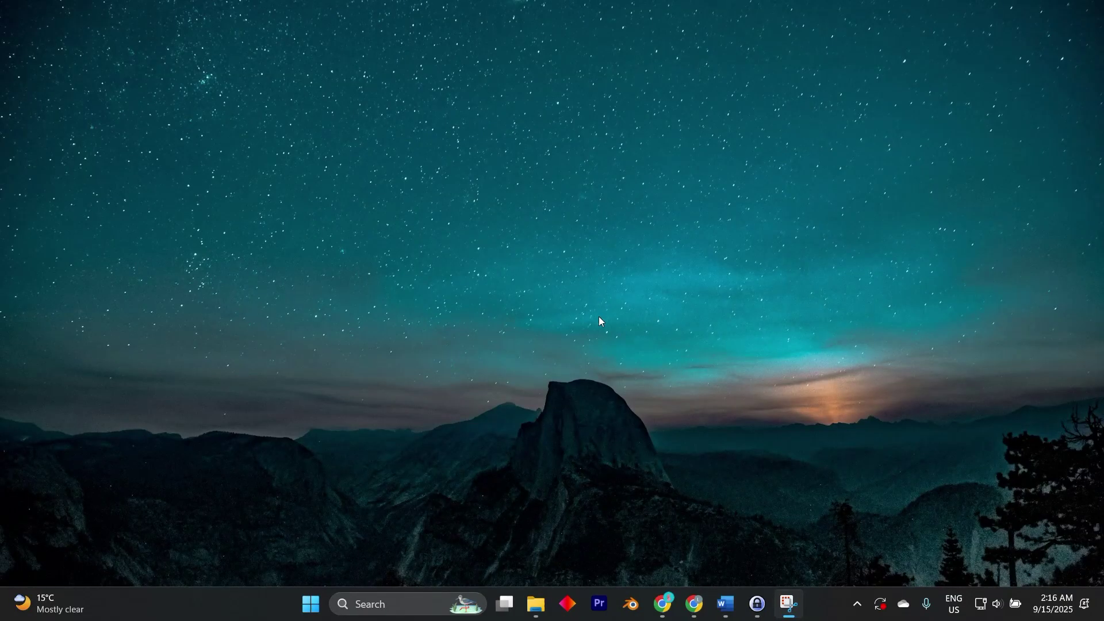
Restore the Chrome window and bring up the KeePassXC website tab
left_click(663, 603)
left_click(904, 14)
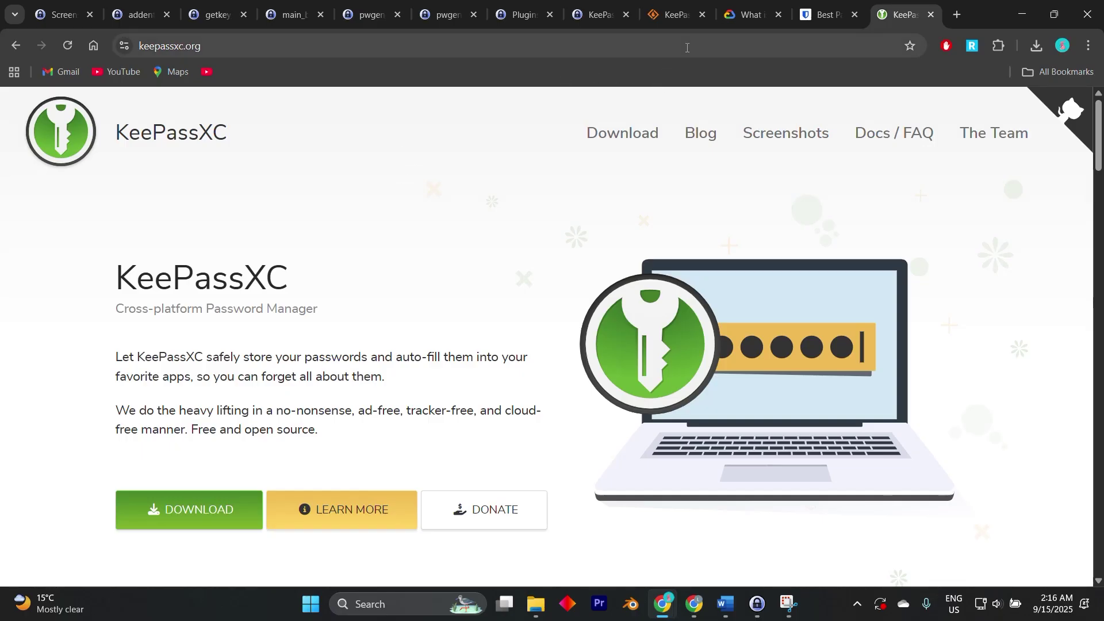
Close the unneeded 'What…' article tab, glance at keepass.info, then return to KeePassXC
left_click(779, 15)
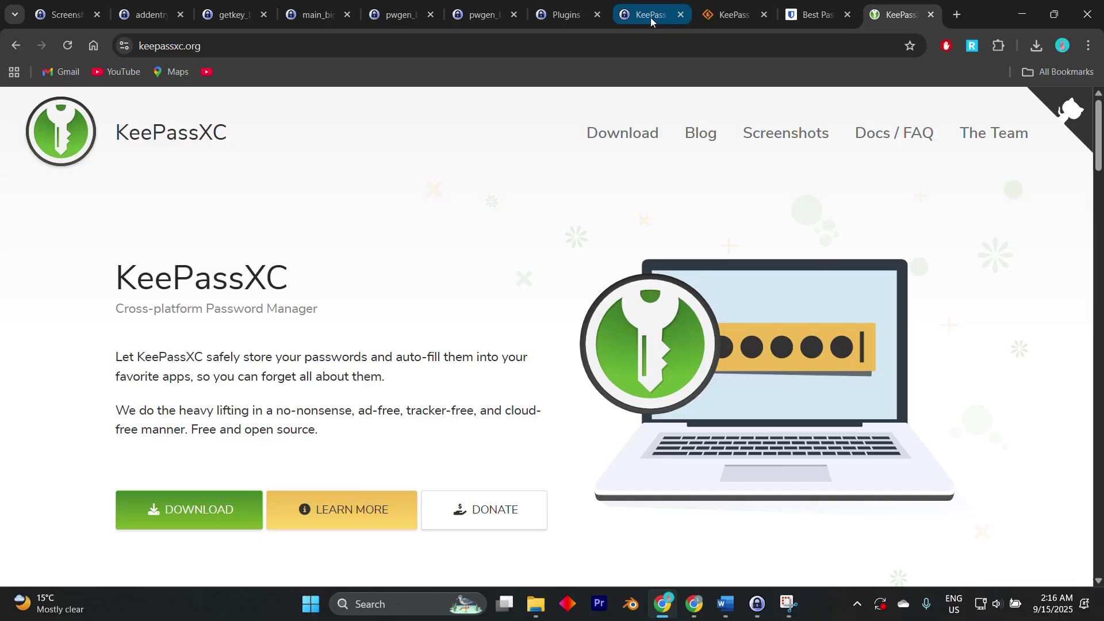
left_click(651, 18)
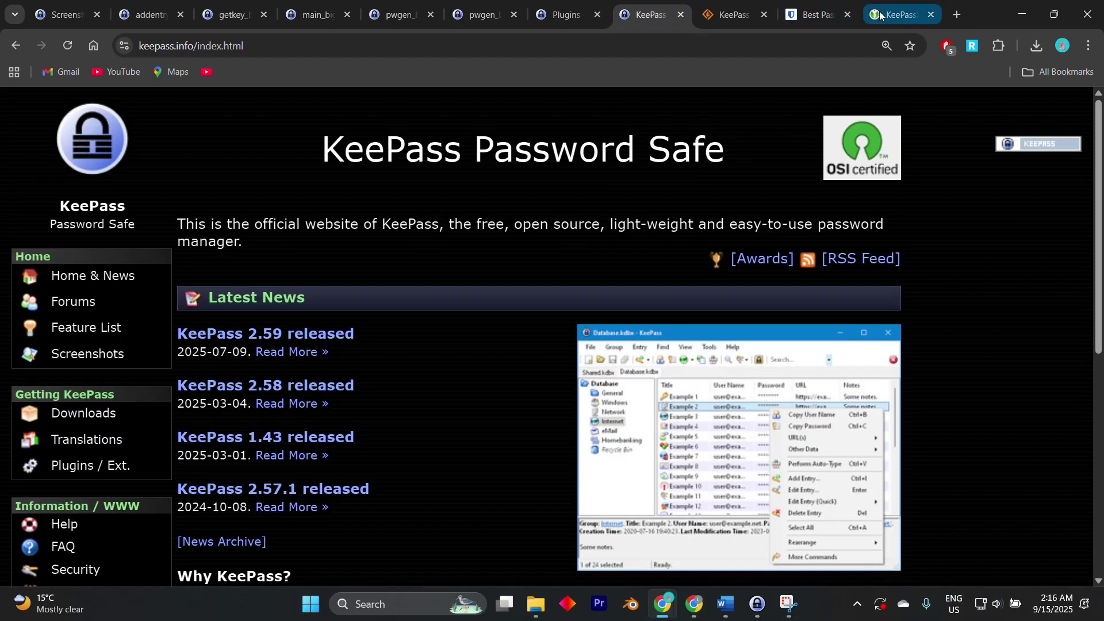
left_click(897, 15)
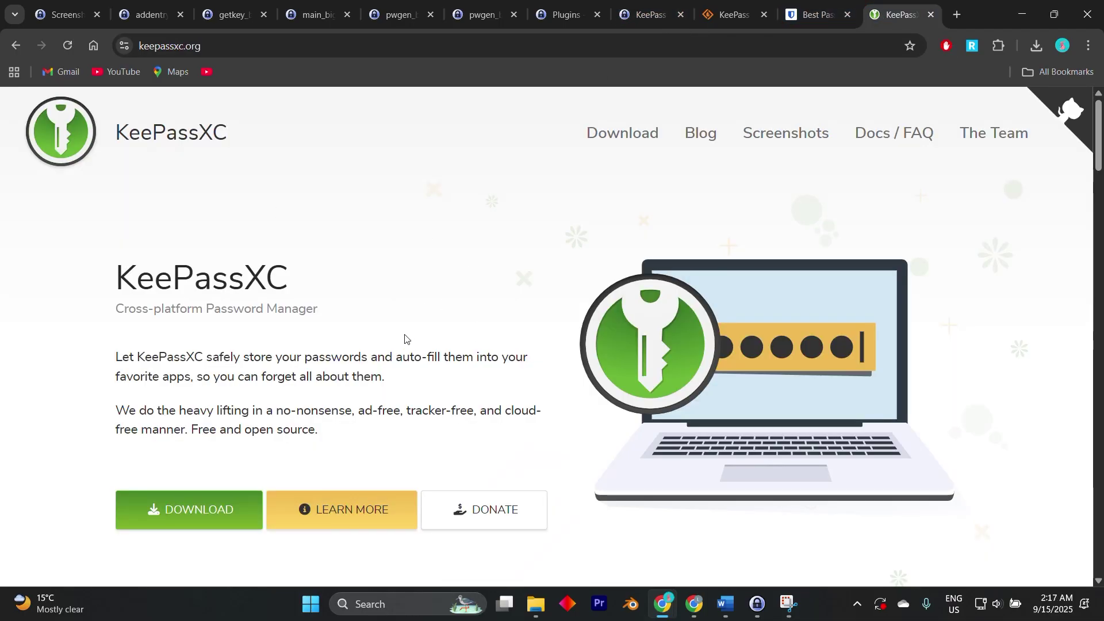
scroll(411, 353, "down", 3)
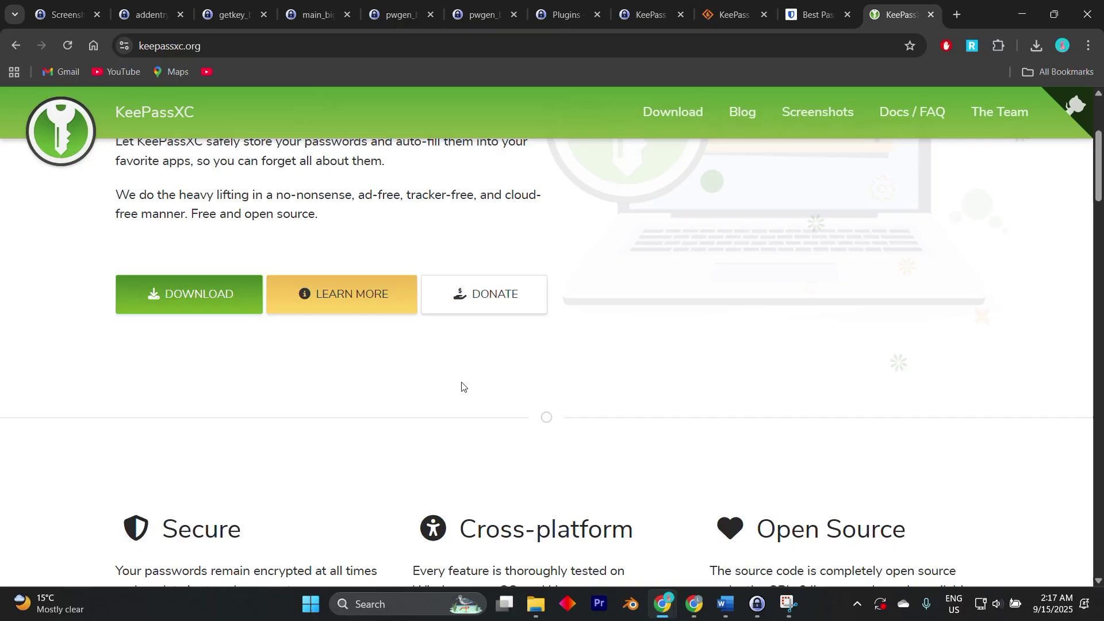
scroll(463, 386, "down", 3)
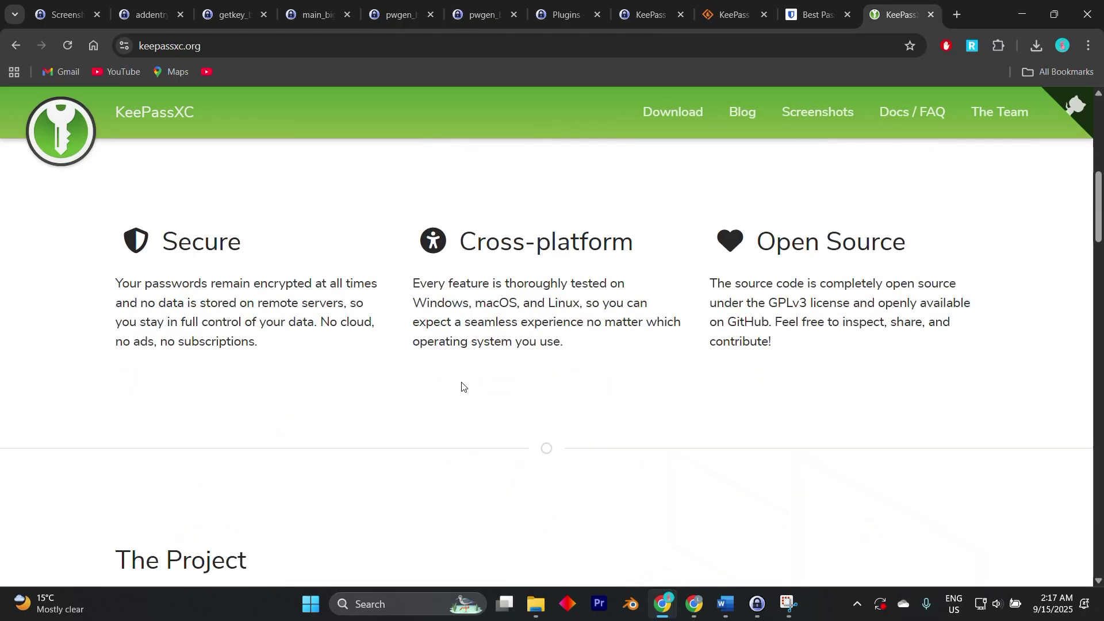
scroll(462, 387, "down", 3)
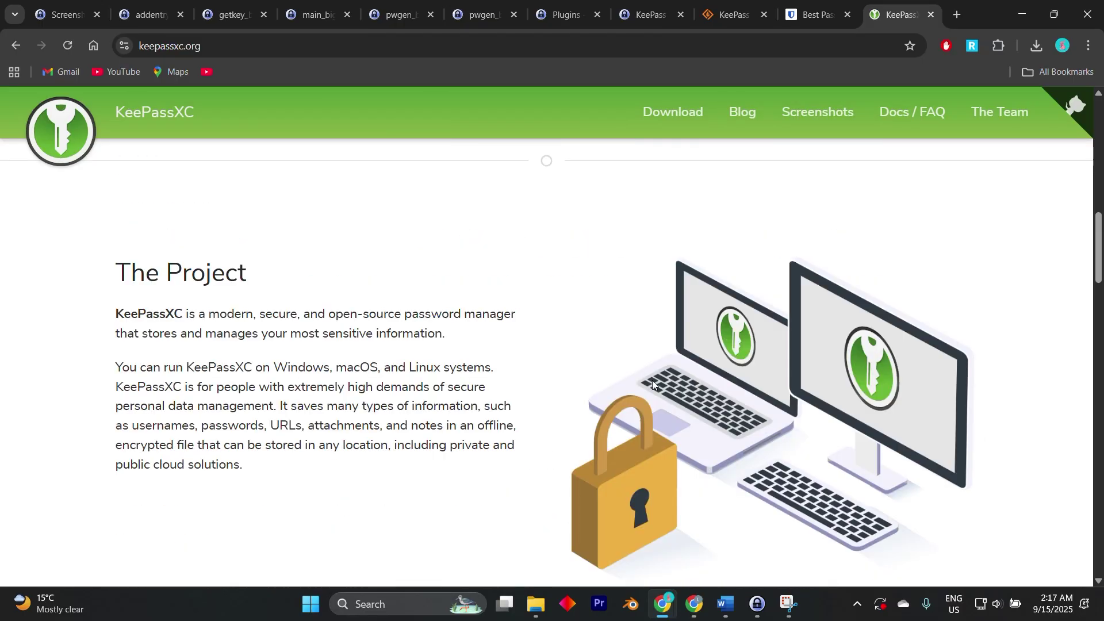
scroll(732, 359, "down", 2)
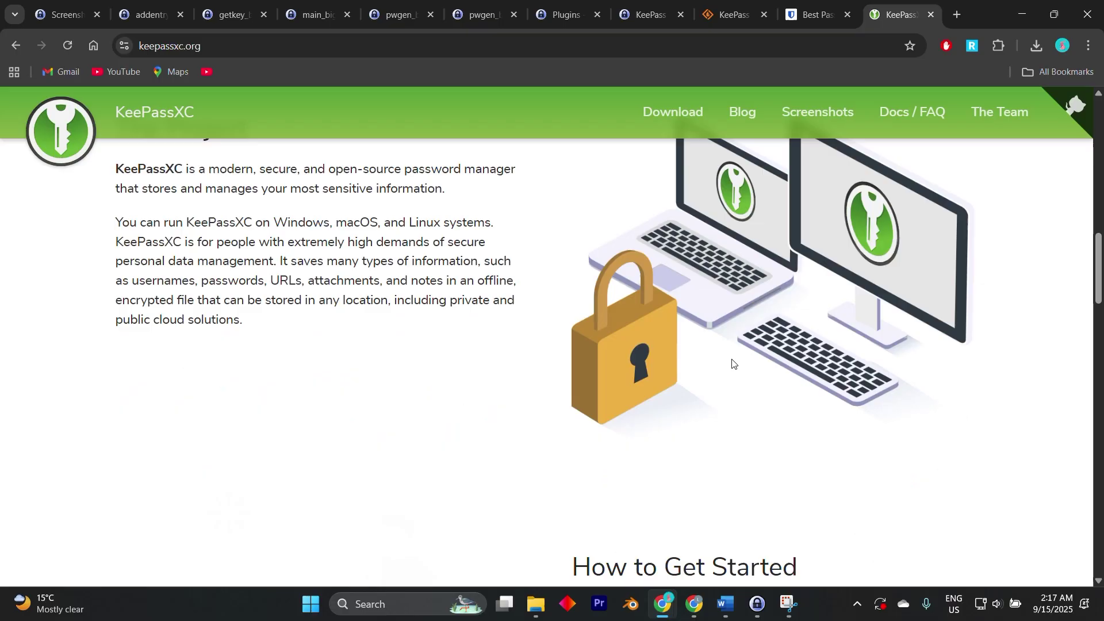
scroll(731, 359, "down", 3)
scroll(732, 359, "down", 1)
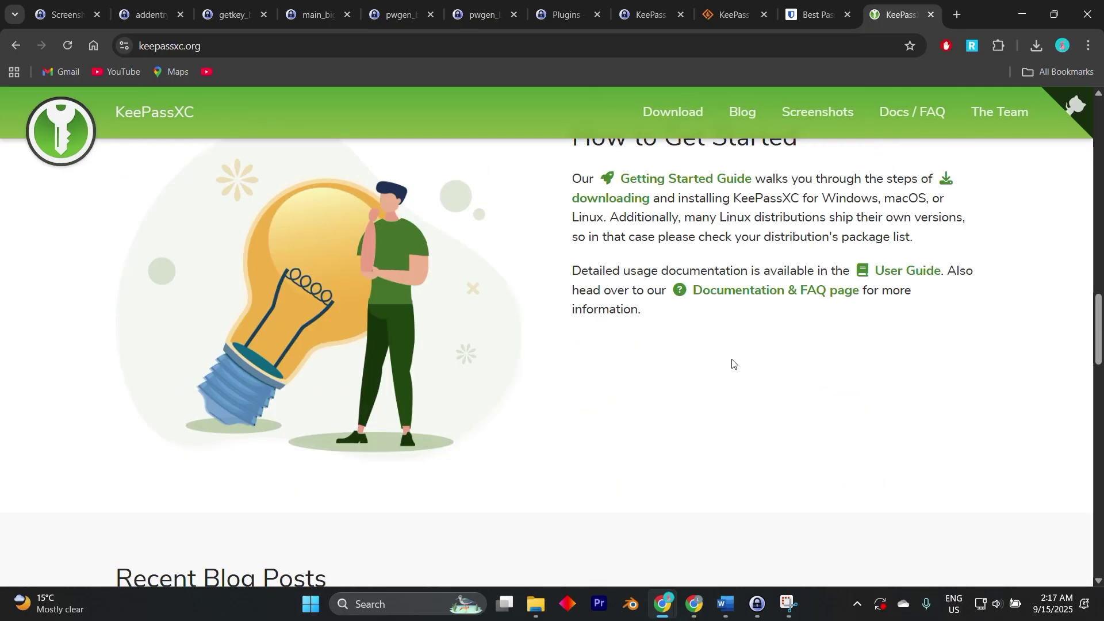
scroll(731, 362, "down", 3)
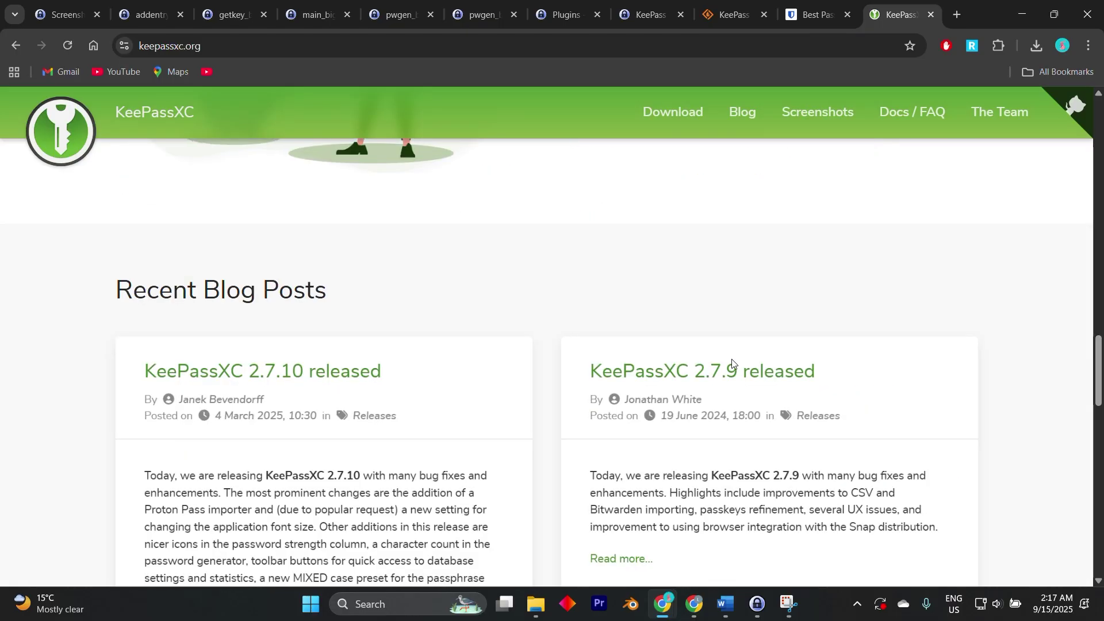
scroll(732, 359, "down", 2)
scroll(731, 359, "down", 2)
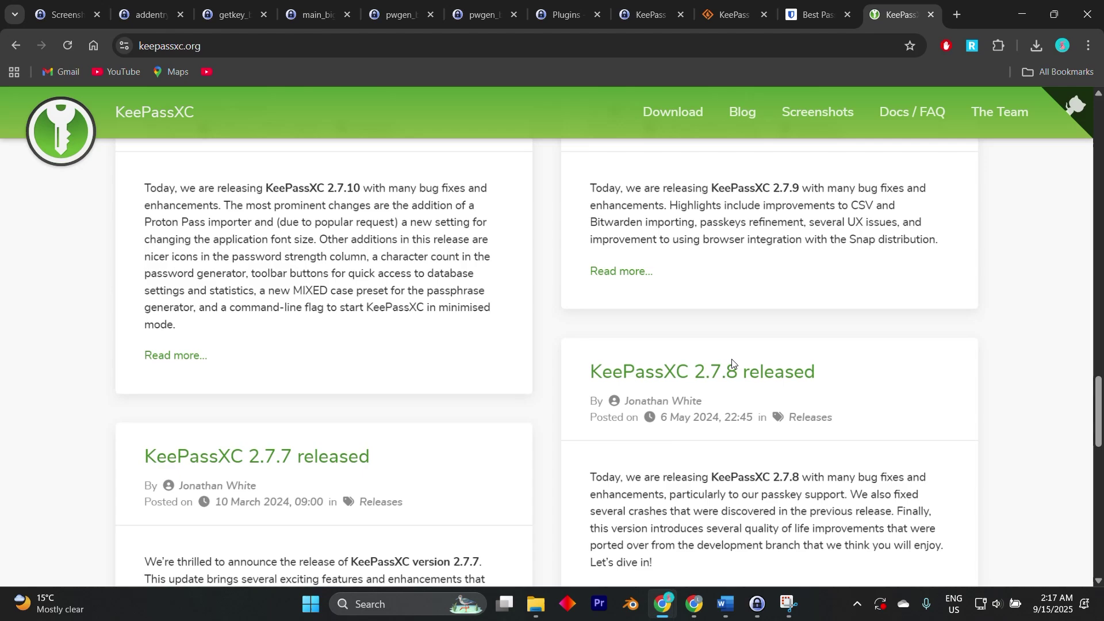
scroll(731, 359, "down", 1)
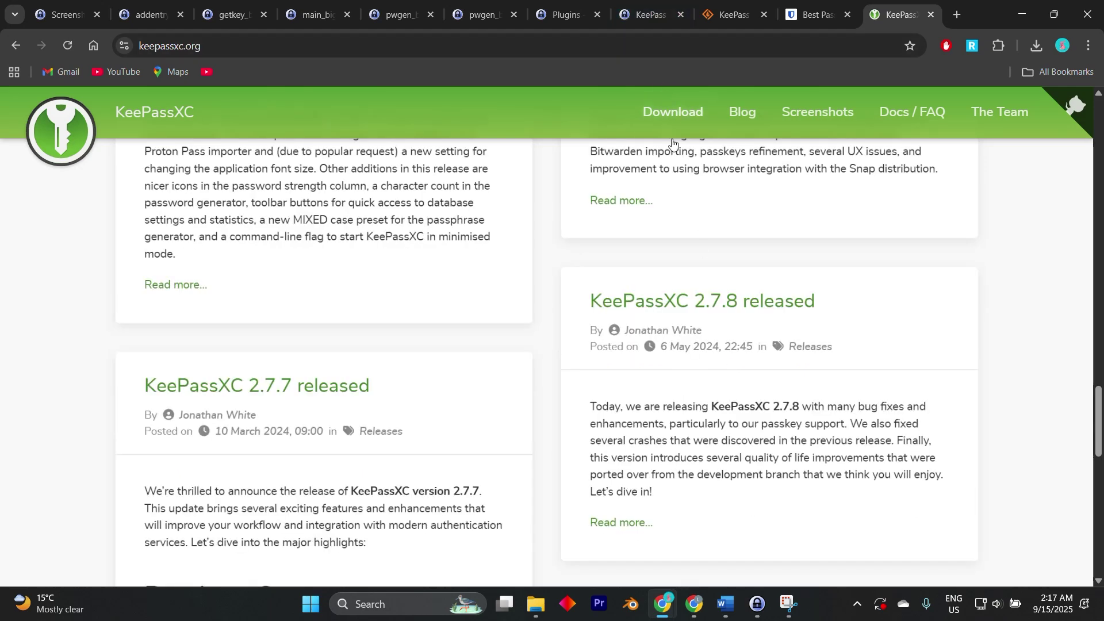
scroll(608, 250, "down", 2)
scroll(608, 249, "down", 2)
scroll(607, 262, "down", 1)
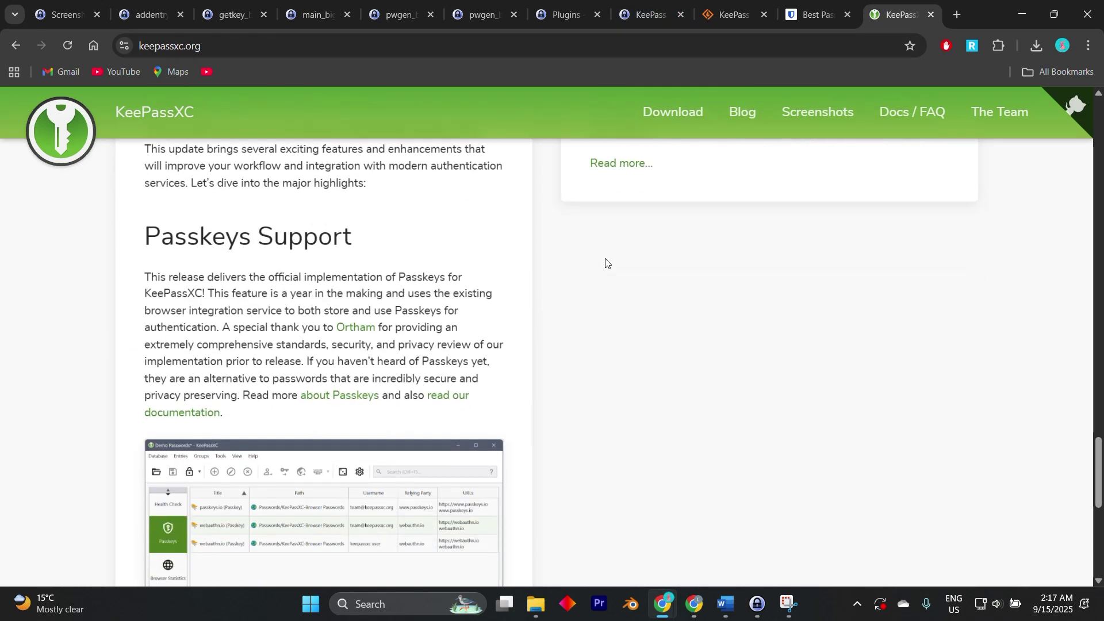
scroll(607, 263, "down", 1)
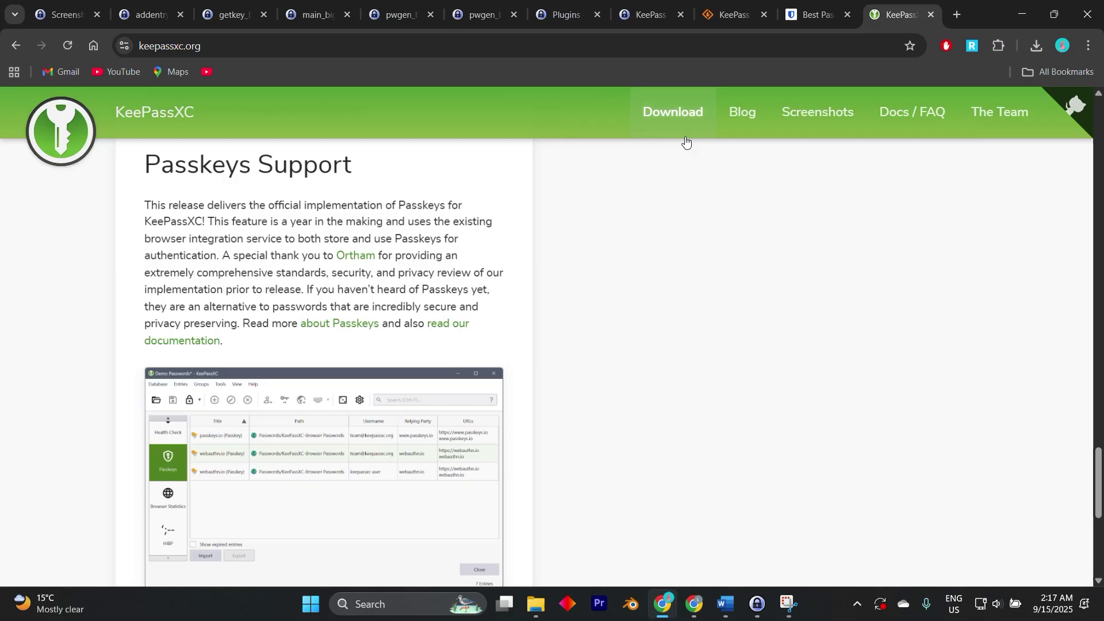
scroll(656, 173, "down", 3)
scroll(655, 172, "down", 2)
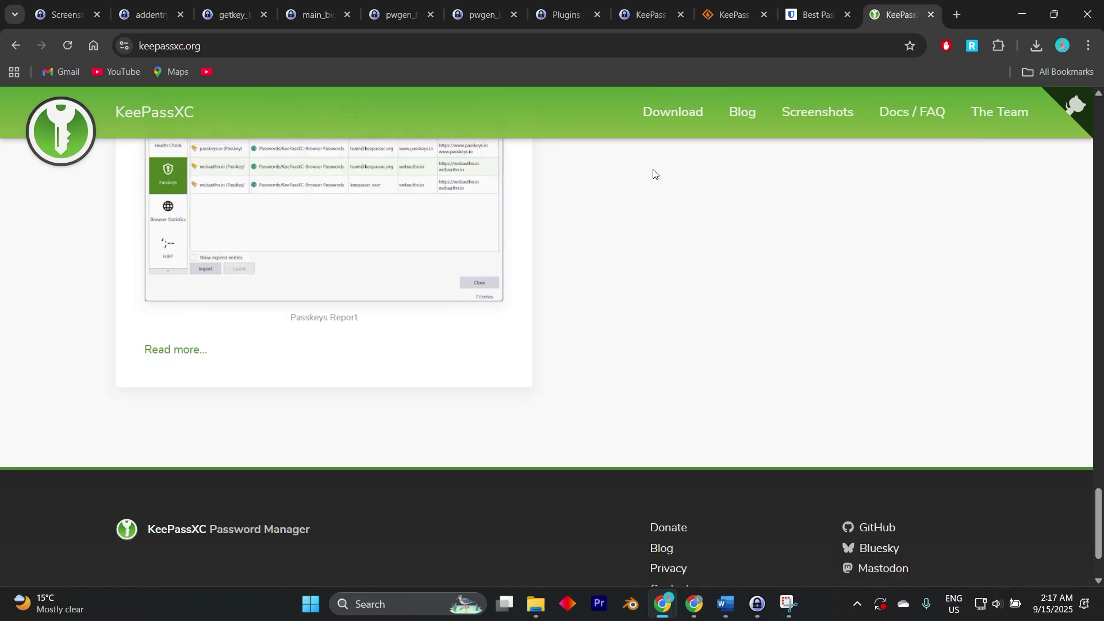
scroll(654, 172, "up", 6)
scroll(654, 173, "up", 3)
Look over the KeePass homepage, password generator screenshot and plugins list
left_click(651, 15)
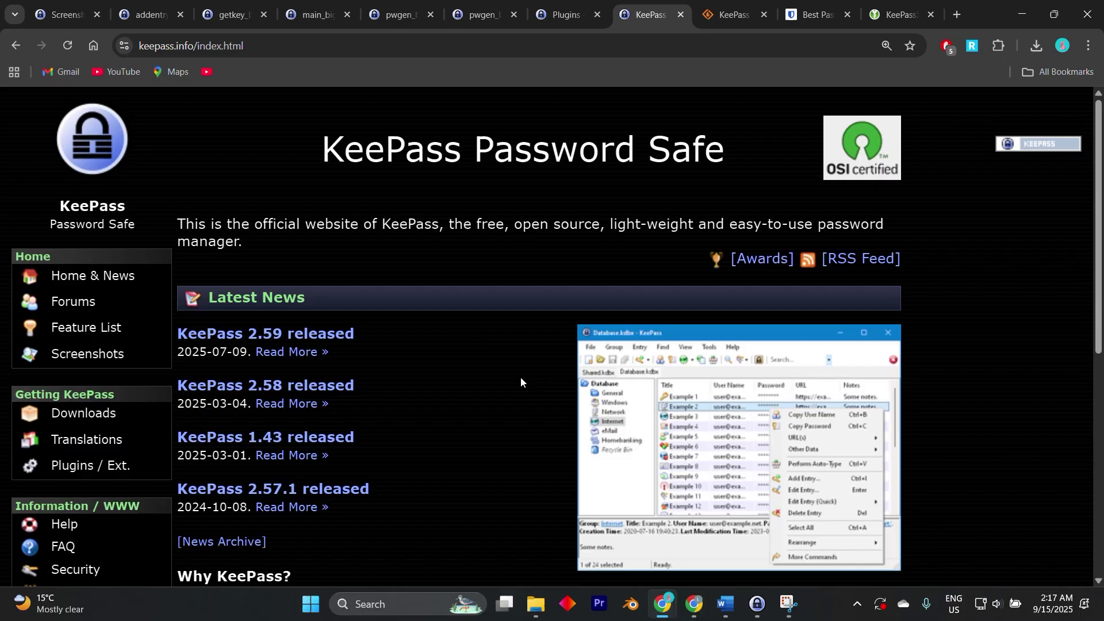
scroll(520, 379, "down", 2)
scroll(485, 366, "up", 3)
scroll(516, 391, "down", 4)
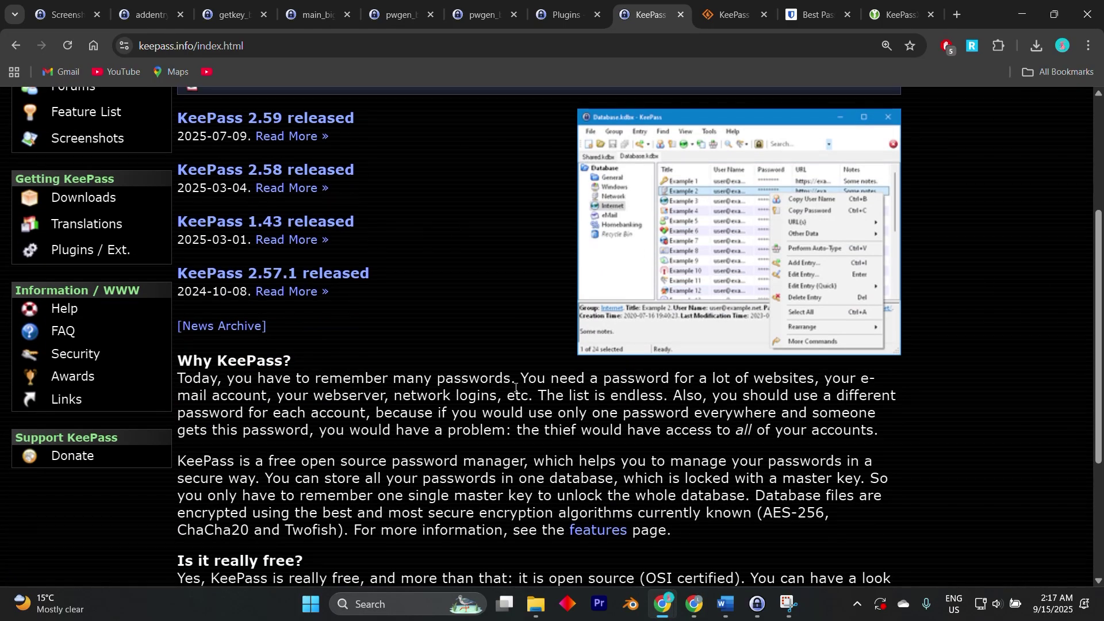
scroll(515, 391, "down", 1)
scroll(613, 317, "down", 1)
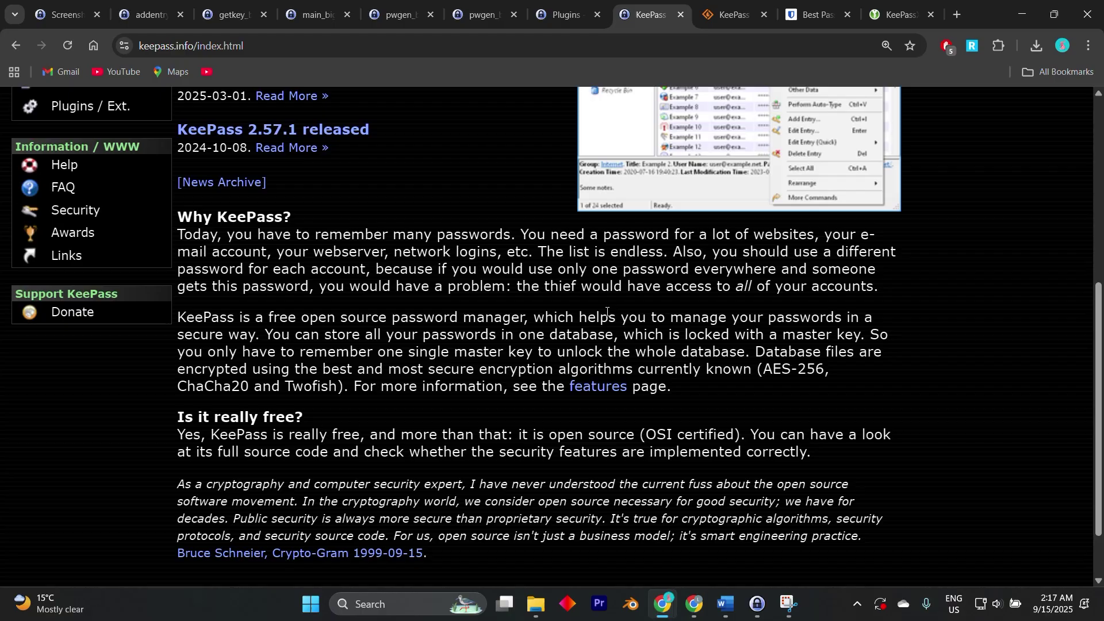
scroll(608, 313, "down", 2)
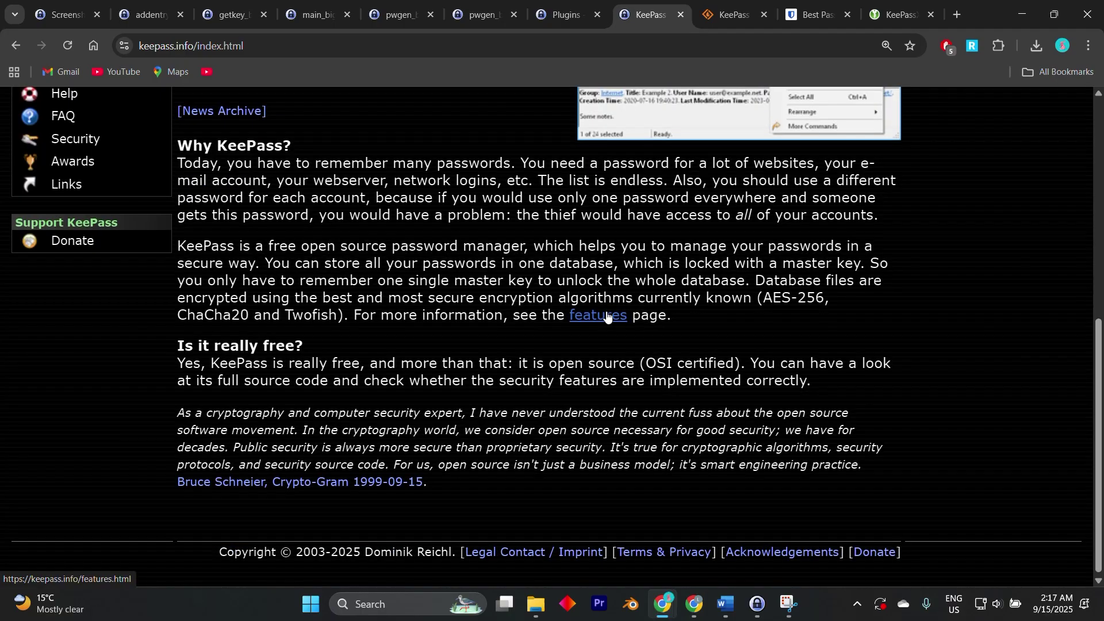
scroll(607, 313, "up", 2)
scroll(494, 284, "up", 1)
scroll(494, 285, "up", 1)
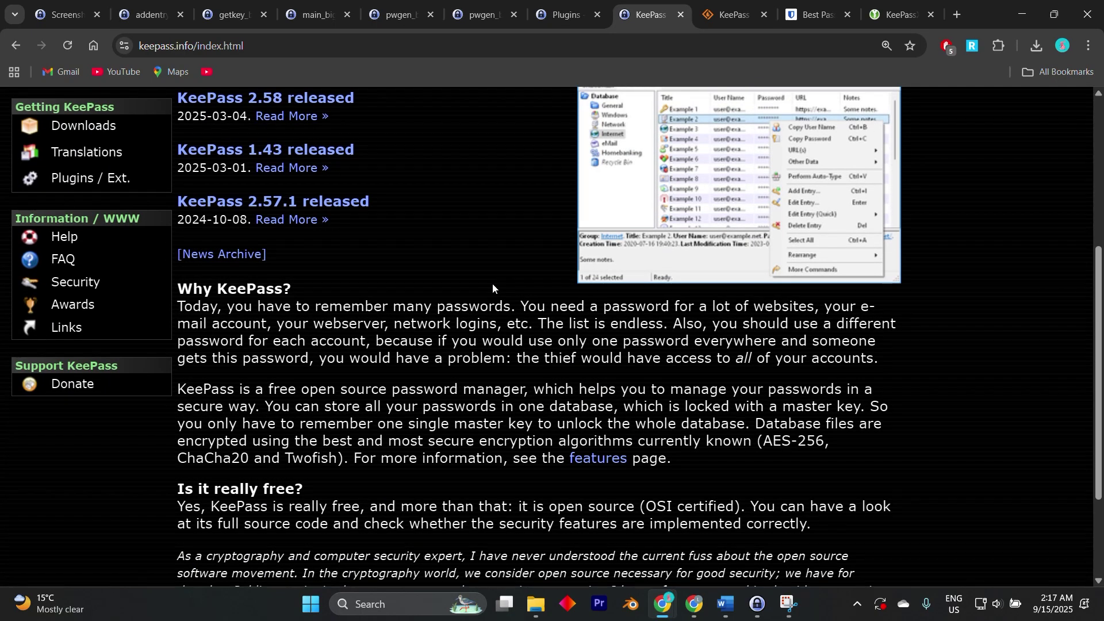
left_click(470, 15)
left_click(552, 15)
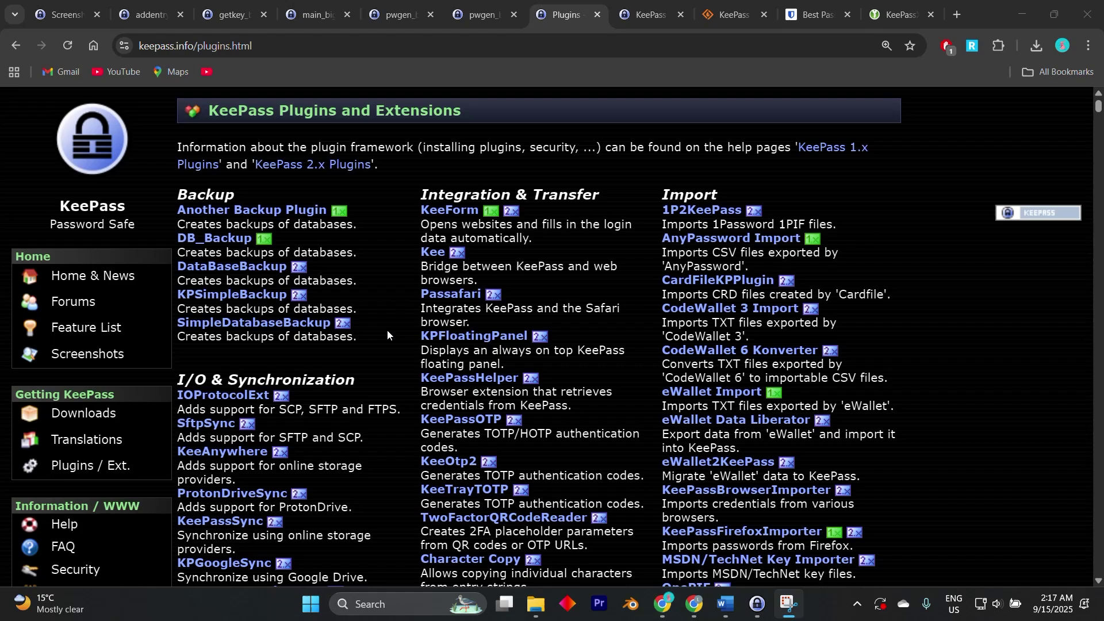
scroll(387, 330, "down", 1)
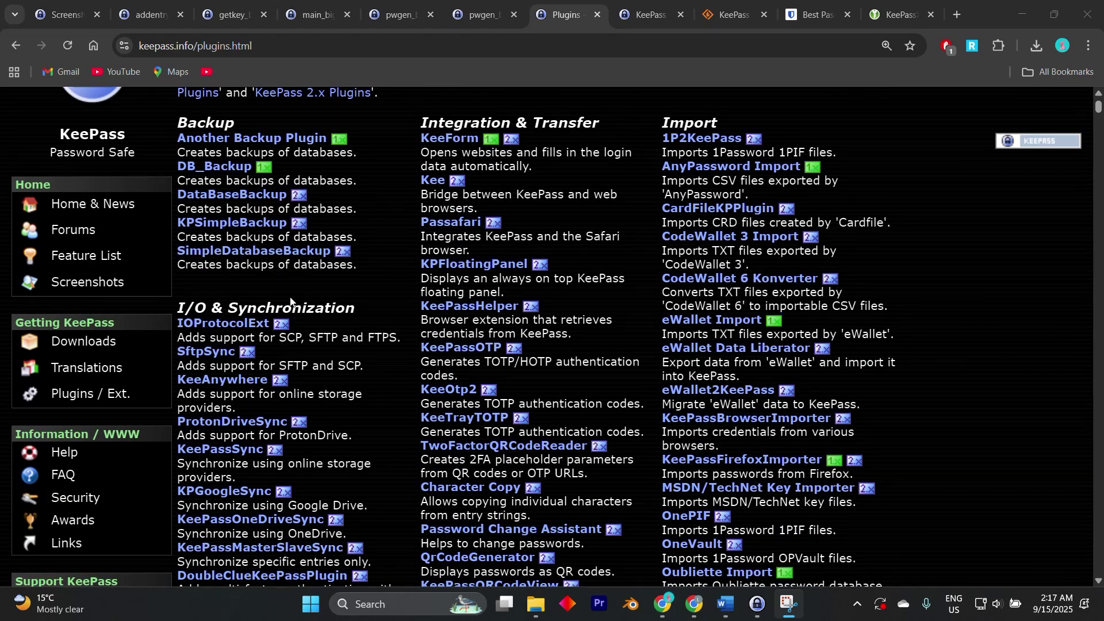
scroll(290, 300, "up", 3)
Open the KeePass 2.18 Mono workaround news page, then return to the KeePassXC website
left_click(671, 104, "ctrl+shift")
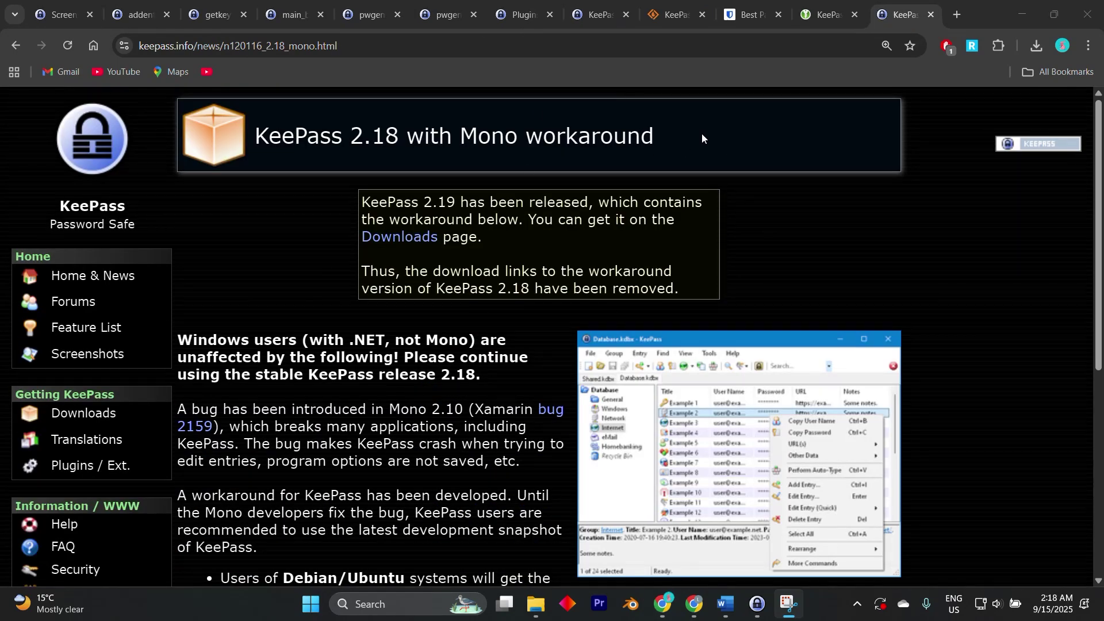
left_click_drag(701, 134, 397, 153)
left_click(511, 139)
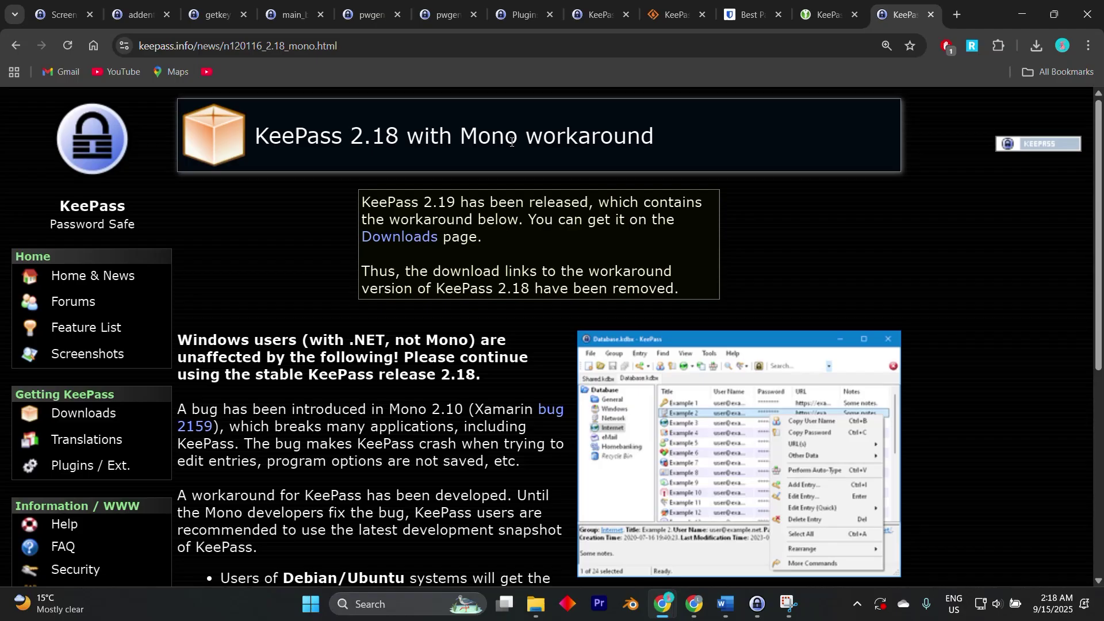
key("ctrl+shift+Tab")
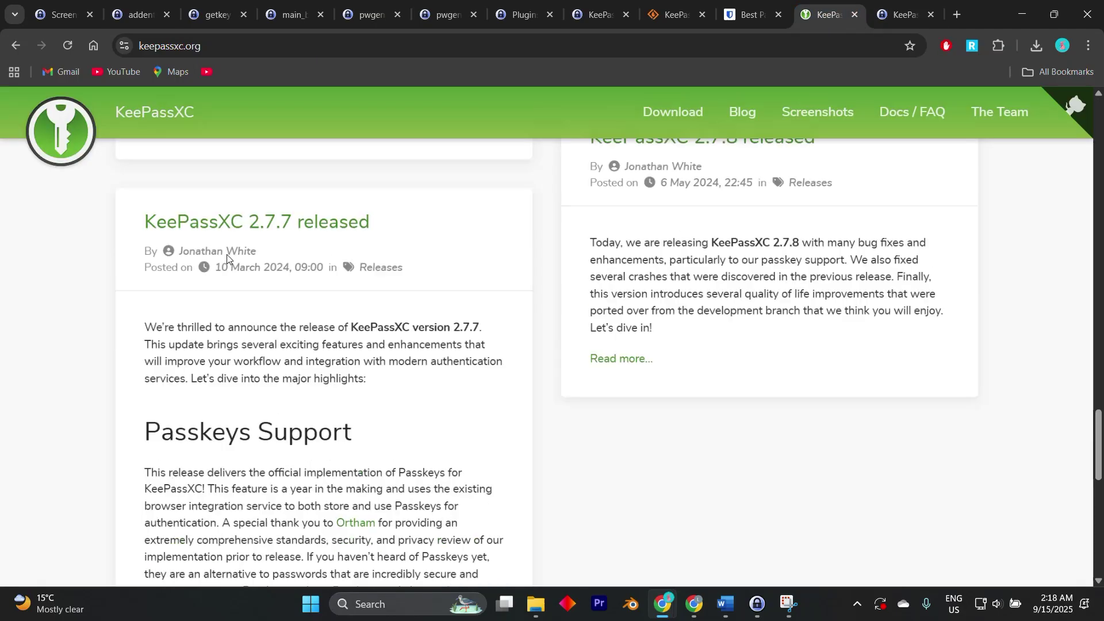
scroll(255, 248, "up", 5)
scroll(255, 248, "up", 5)
scroll(255, 249, "up", 4)
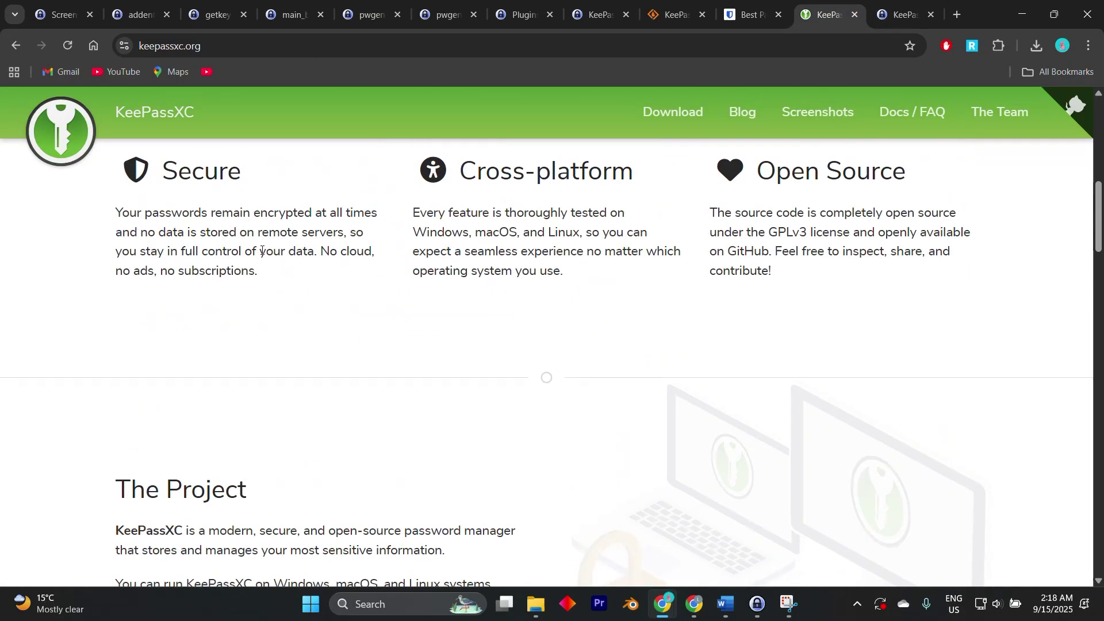
scroll(264, 254, "up", 2)
left_click_drag(409, 356, 657, 406)
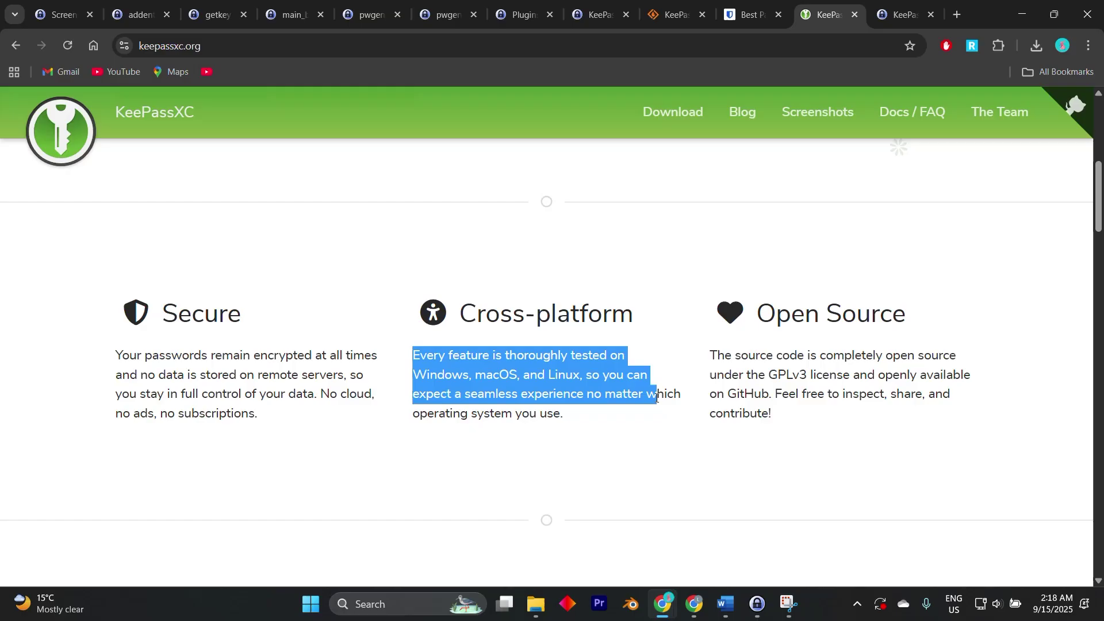
left_click_drag(657, 320, 431, 299)
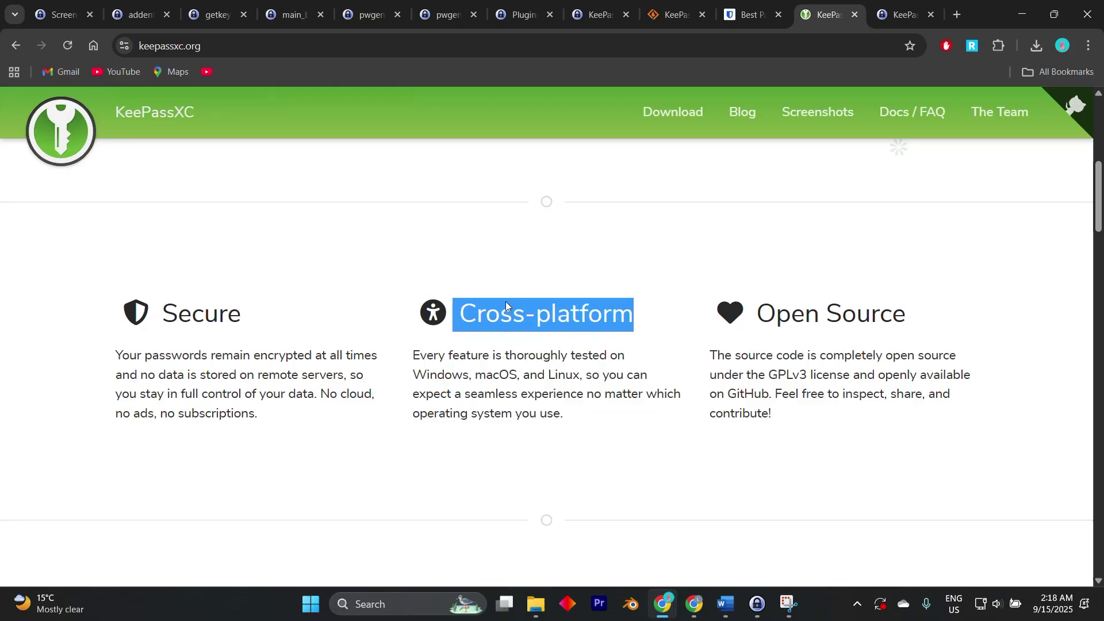
left_click(514, 321)
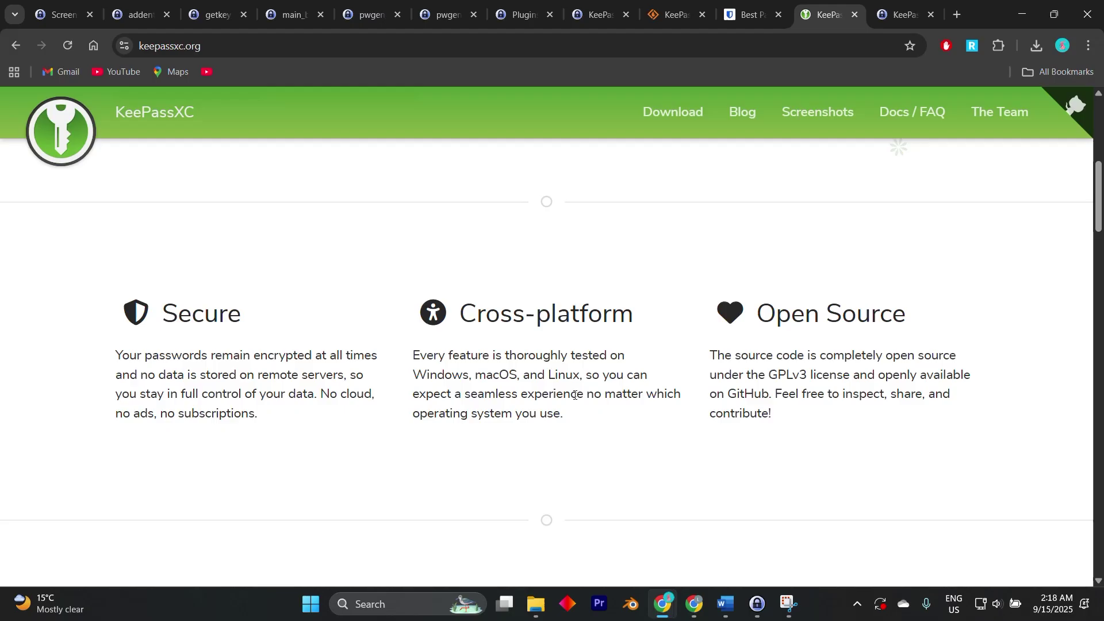
scroll(573, 392, "down", 1)
left_click_drag(423, 303, 578, 305)
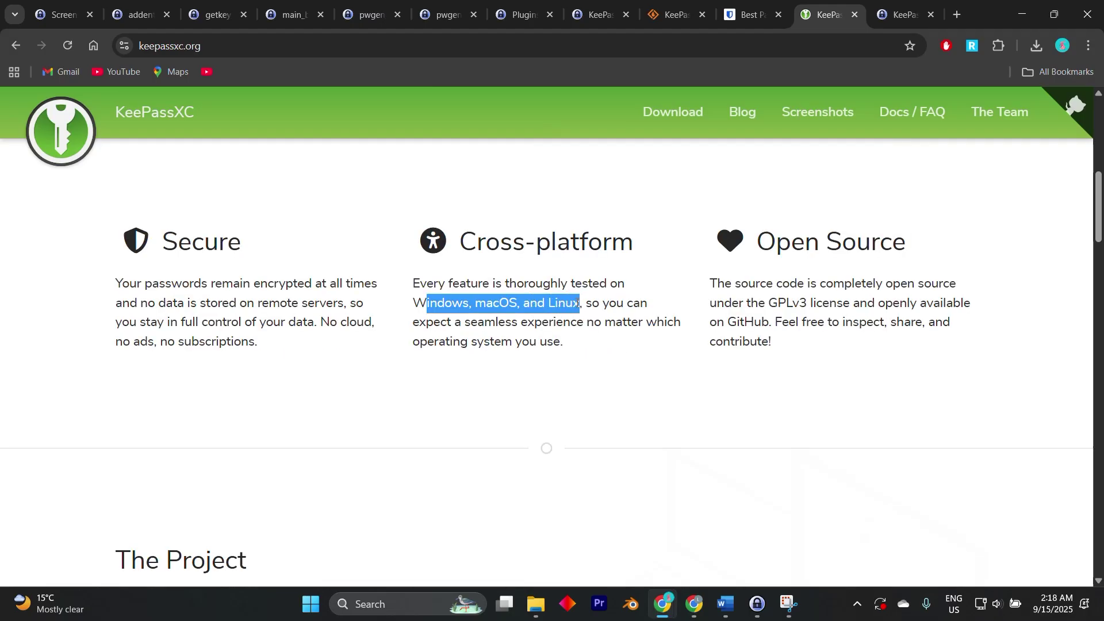
left_click(504, 305)
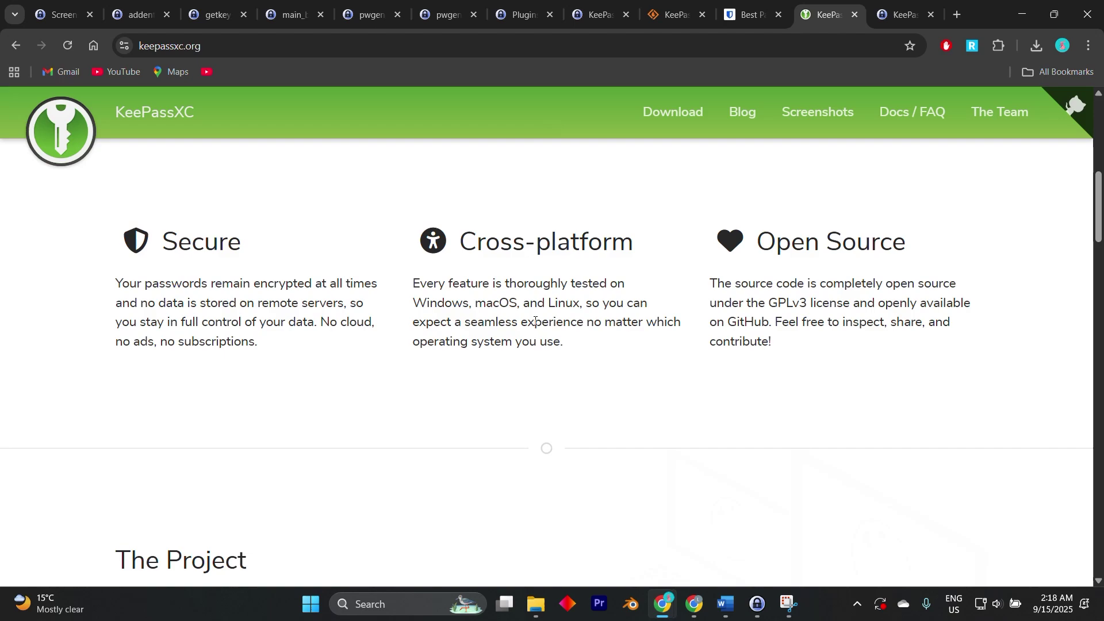
scroll(534, 320, "down", 3)
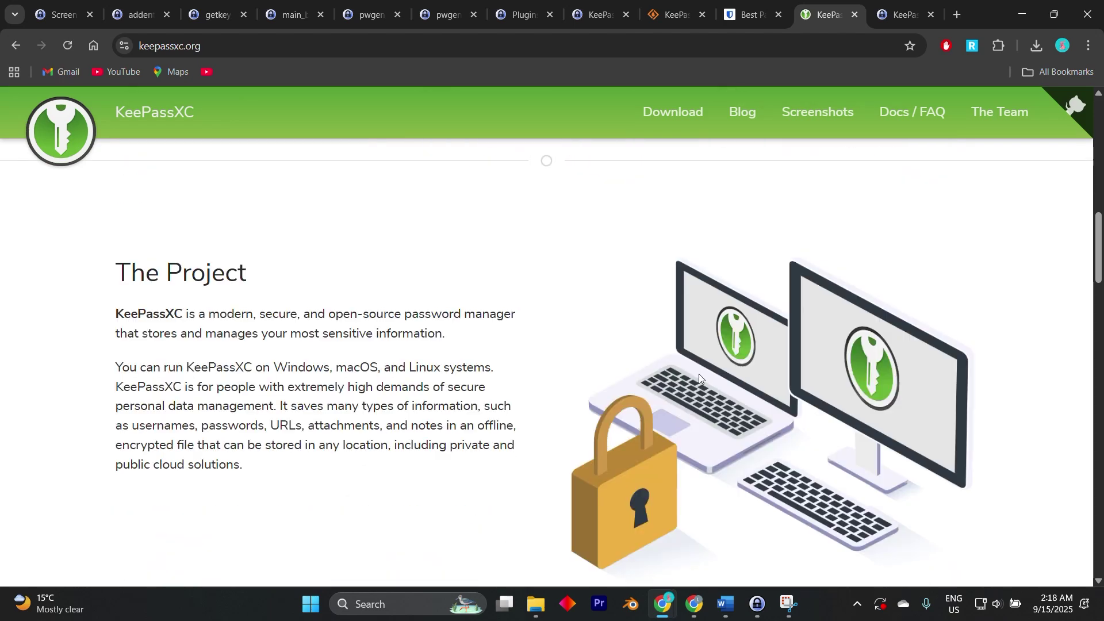
scroll(700, 377, "down", 2)
scroll(699, 377, "down", 3)
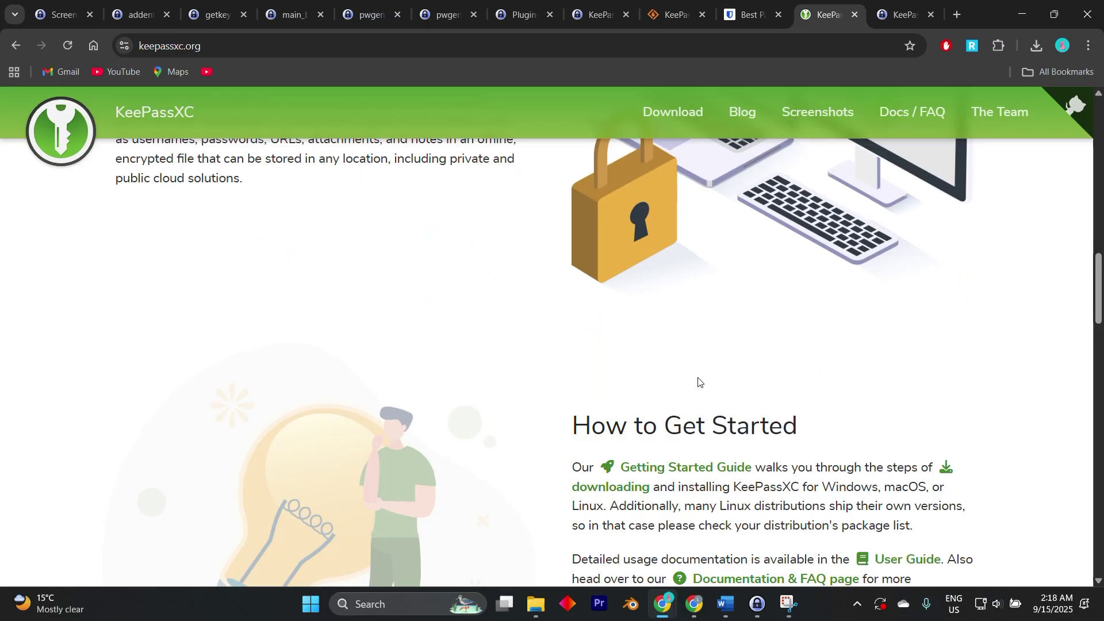
scroll(699, 377, "up", 6)
scroll(697, 376, "up", 4)
scroll(697, 375, "up", 4)
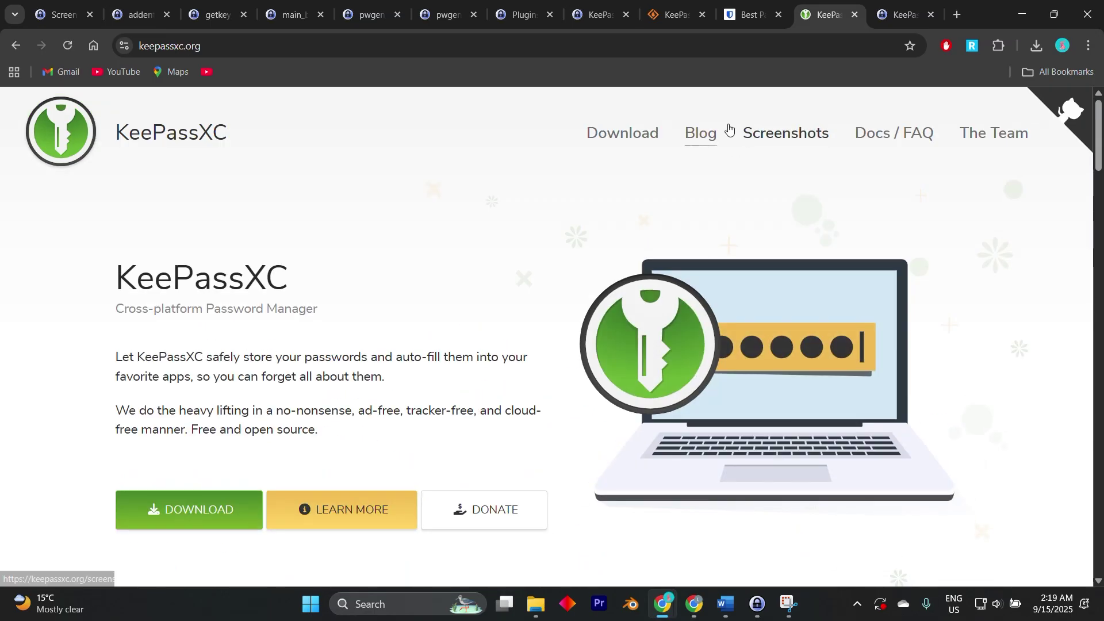
scroll(680, 245, "down", 1)
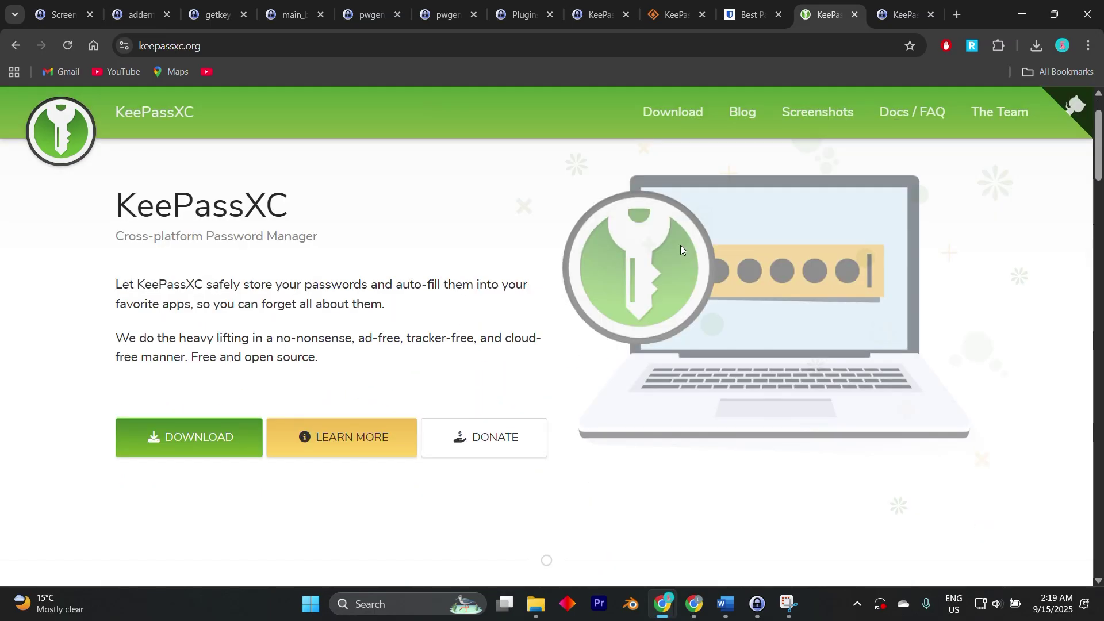
scroll(680, 246, "down", 4)
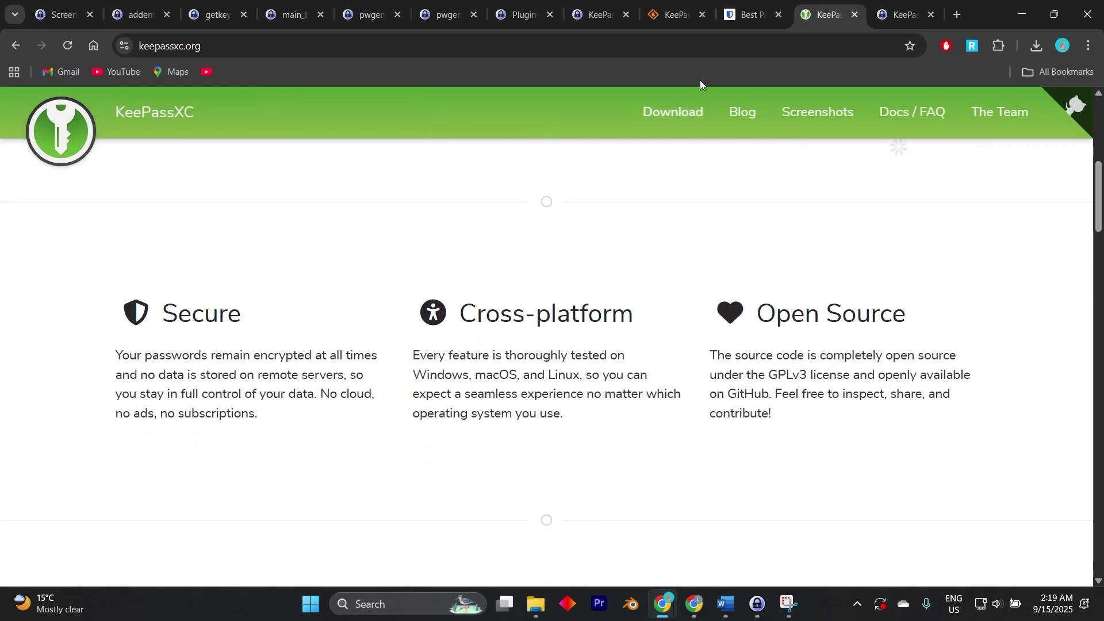
left_click(652, 18)
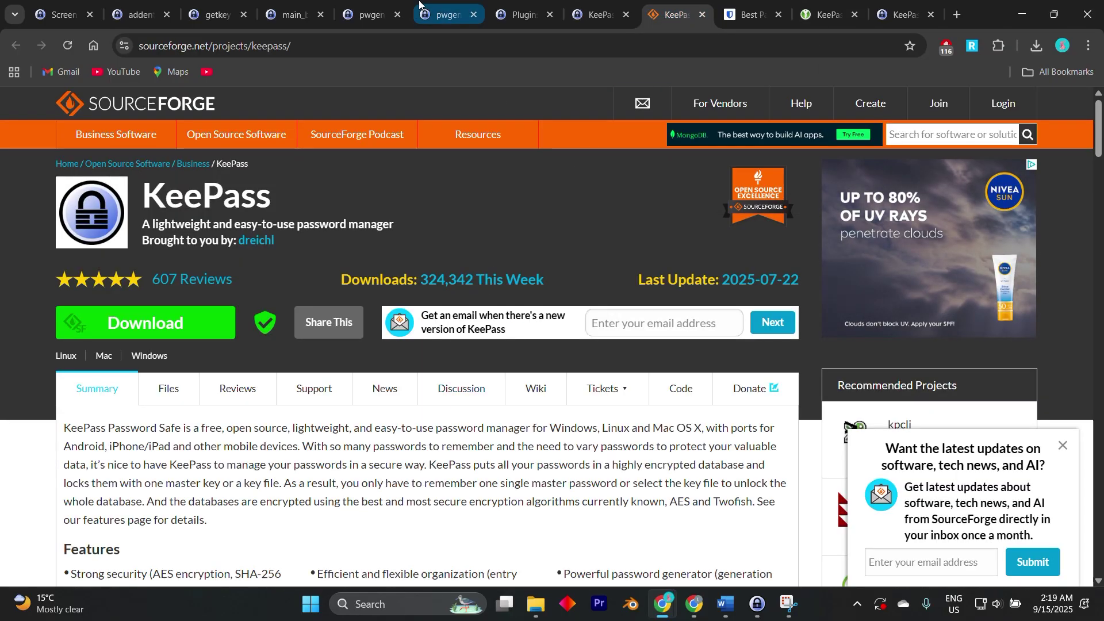
left_click(898, 15)
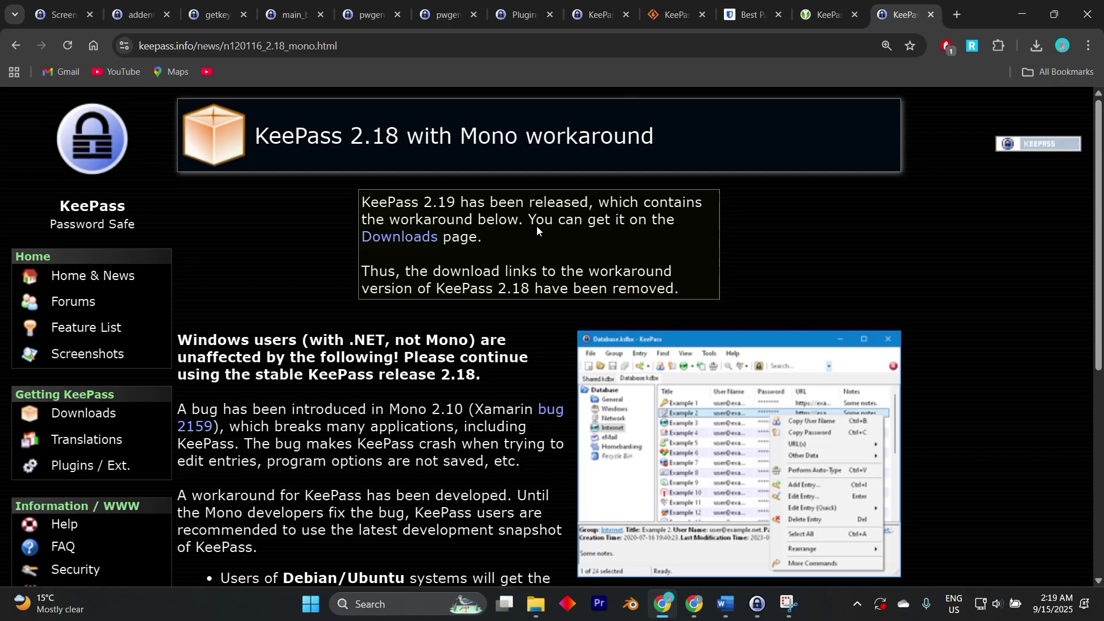
scroll(550, 389, "down", 3)
scroll(551, 389, "down", 2)
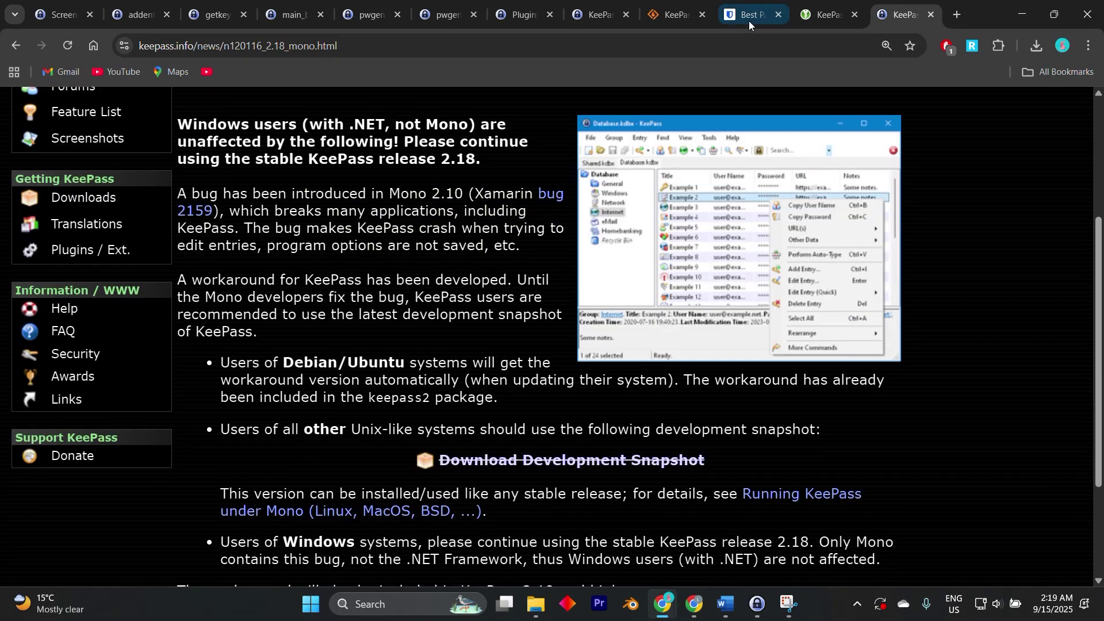
left_click(824, 15)
left_click_drag(413, 356, 703, 403)
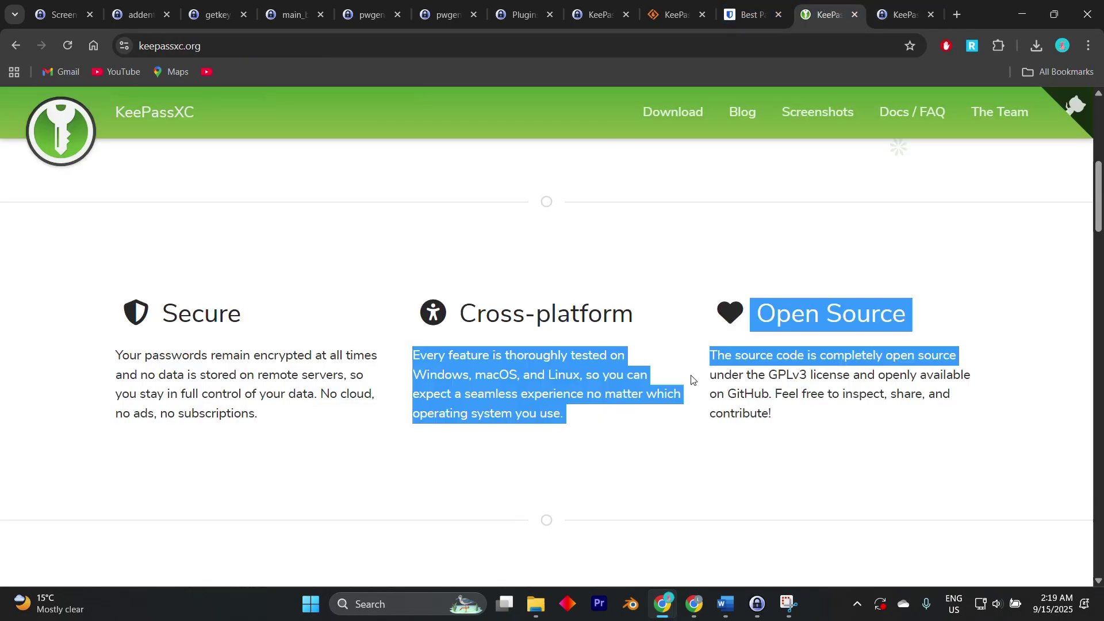
left_click(702, 403)
left_click_drag(613, 314, 455, 314)
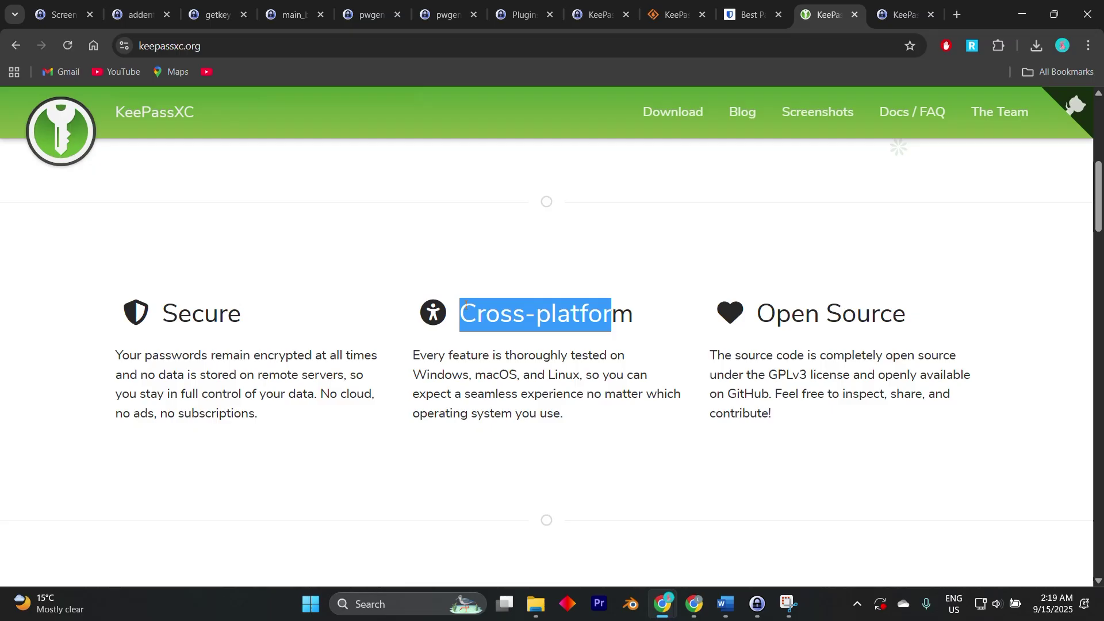
left_click(564, 414)
scroll(561, 438, "down", 3)
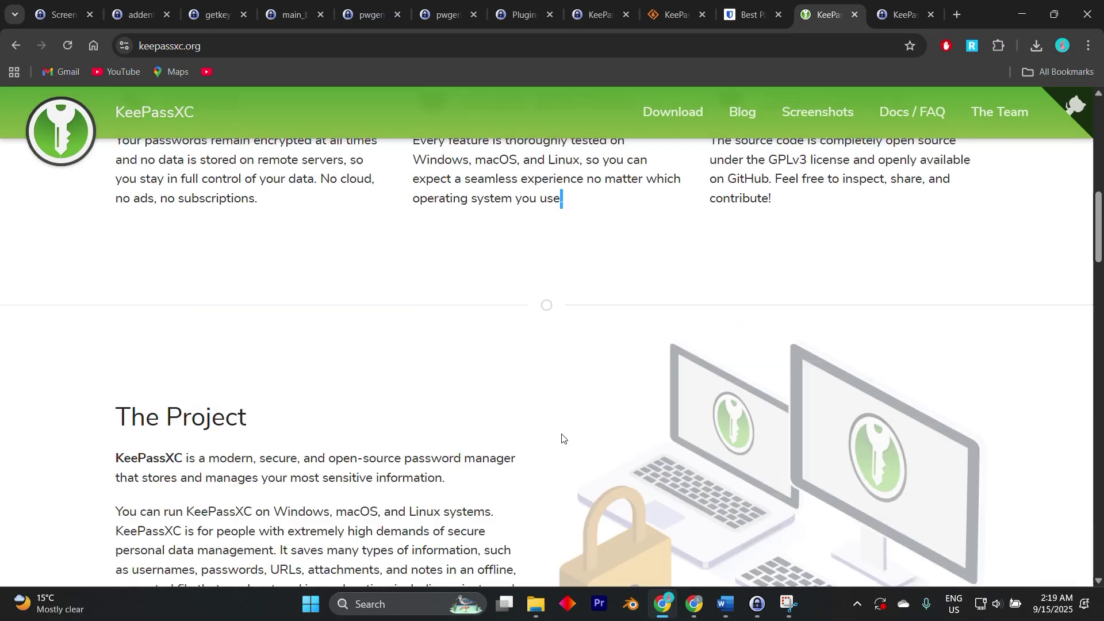
scroll(604, 414, "down", 3)
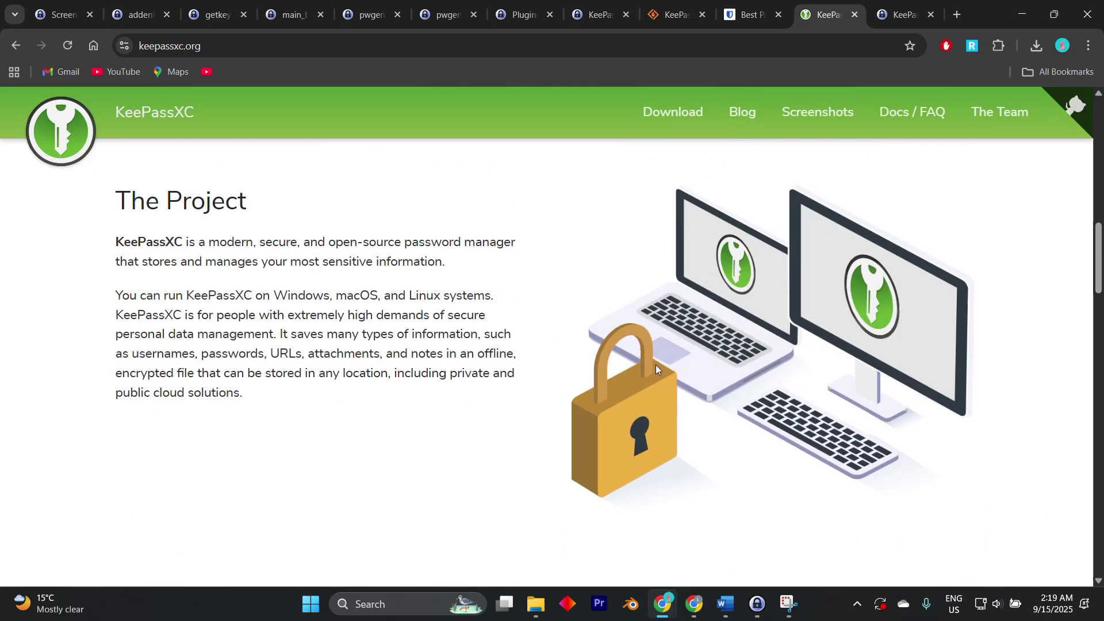
scroll(784, 314, "down", 2)
scroll(780, 321, "down", 4)
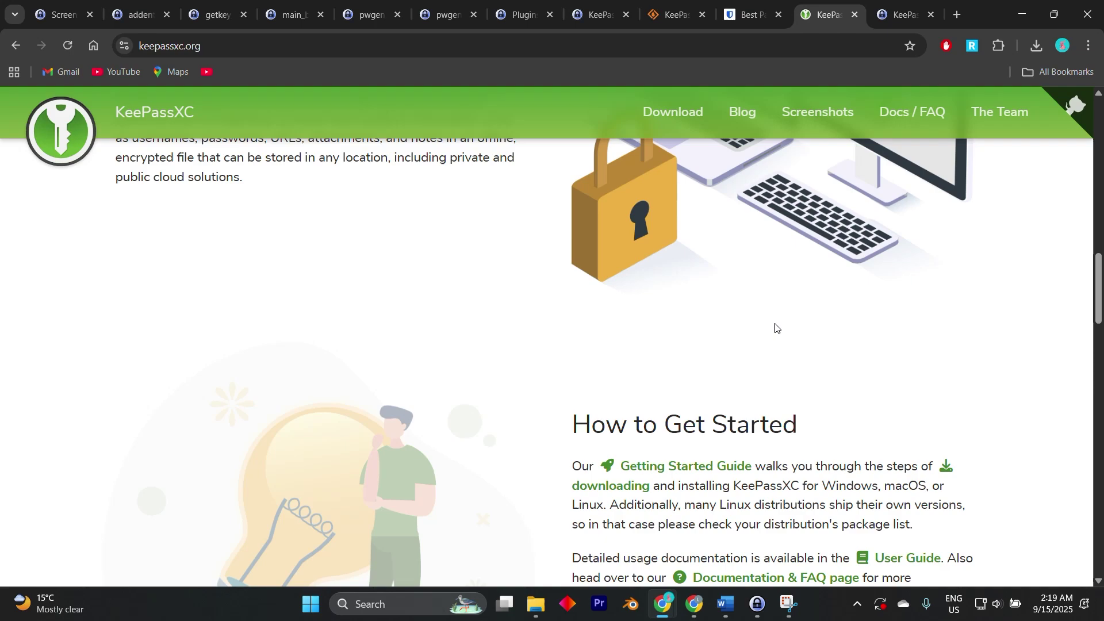
scroll(775, 327, "up", 2)
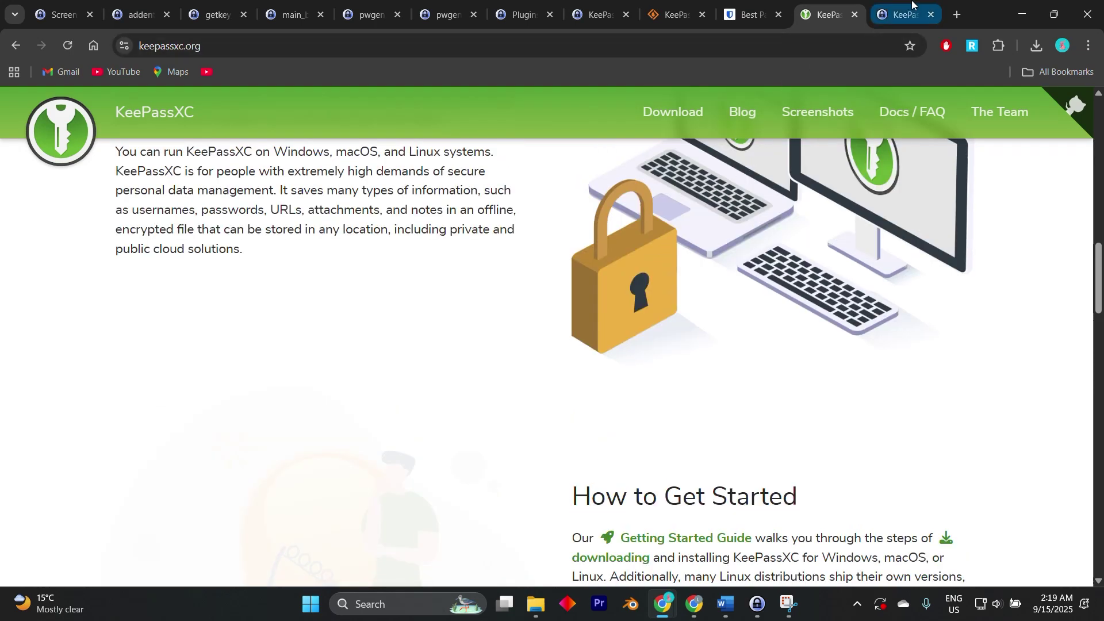
key("ctrl+Tab")
scroll(660, 260, "up", 5)
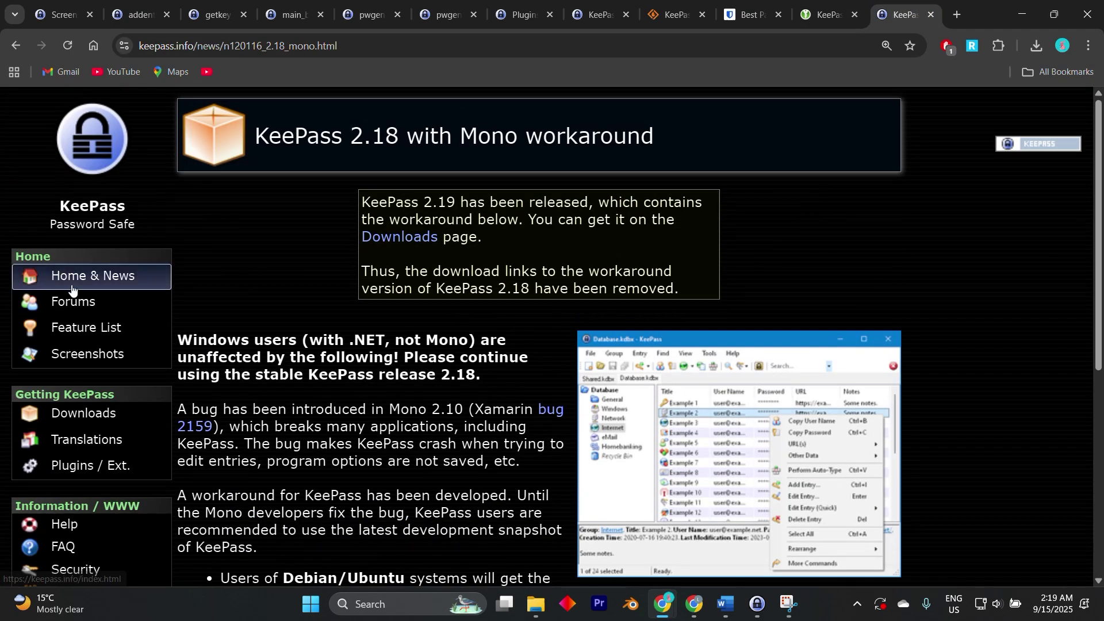
left_click(86, 327)
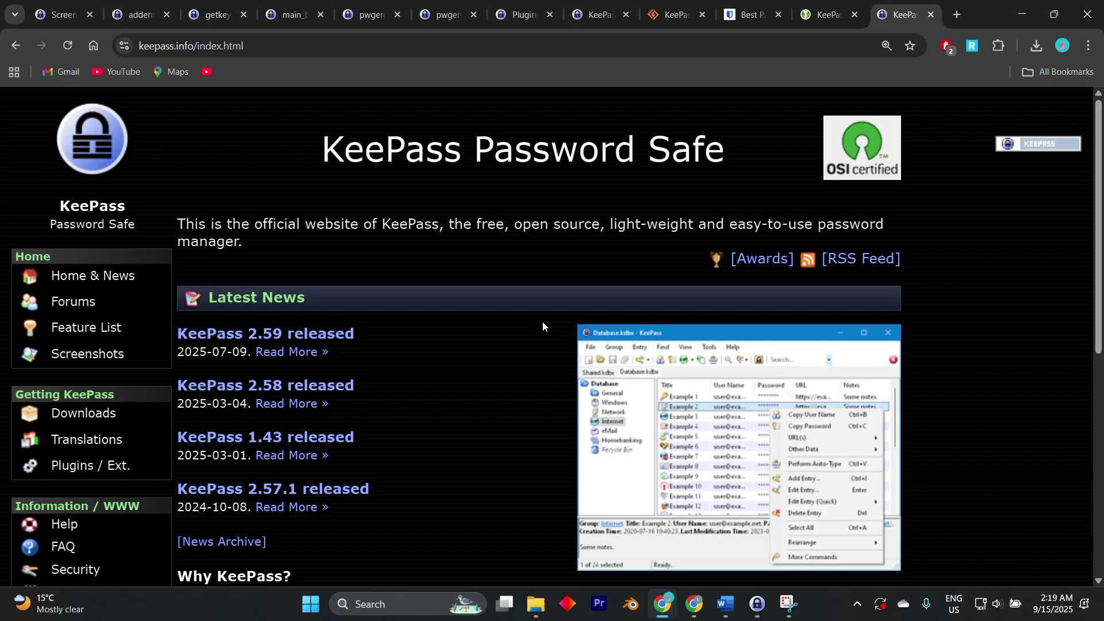
scroll(567, 342, "down", 2)
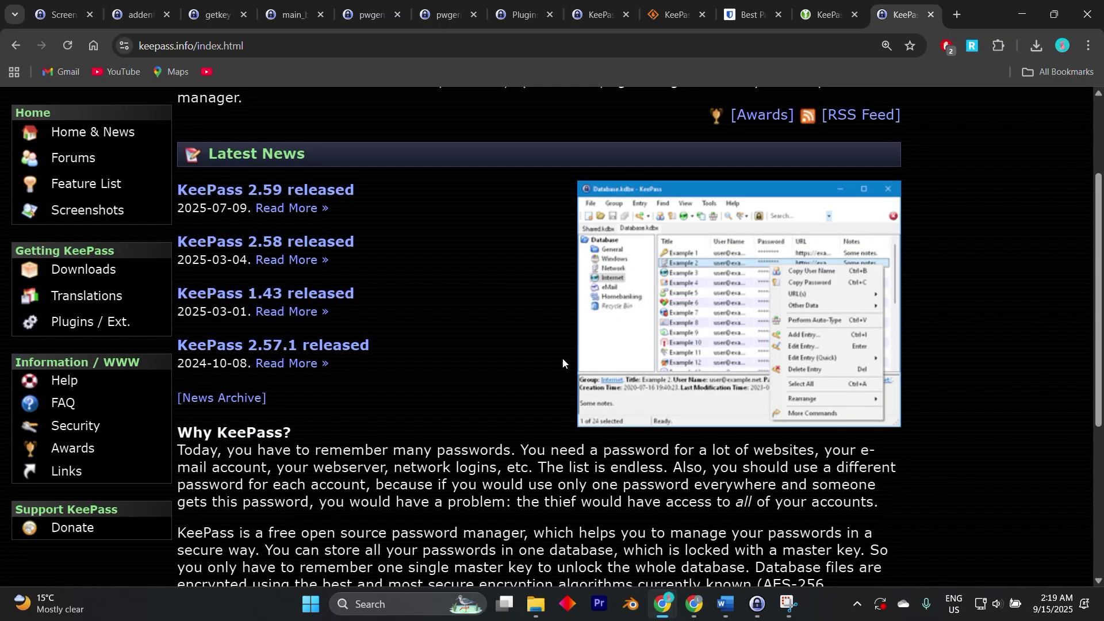
left_click(139, 15)
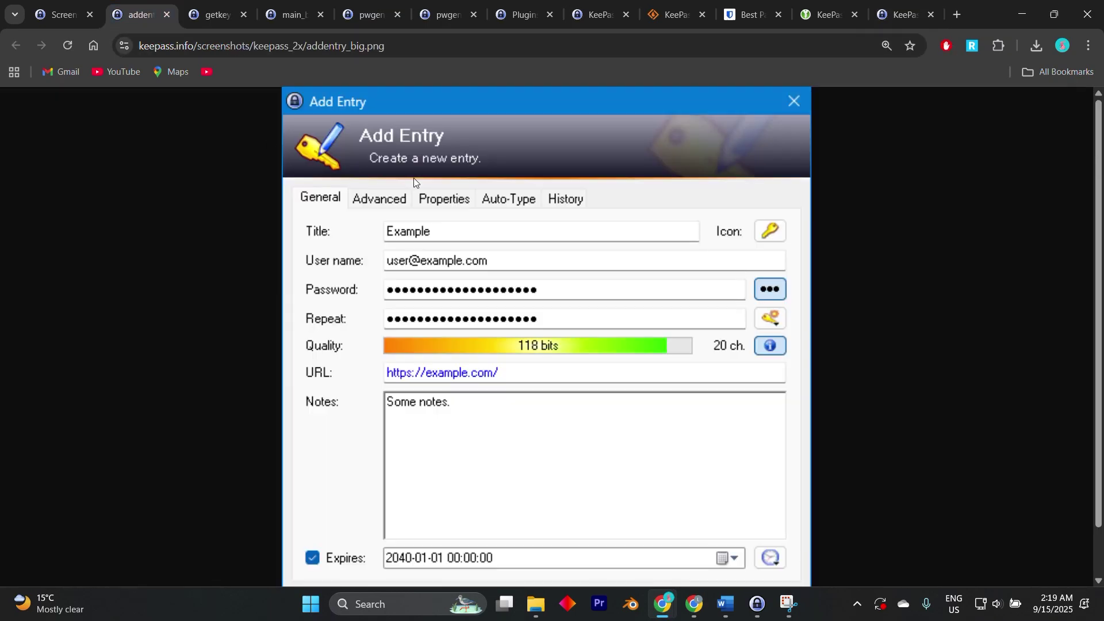
left_click(828, 15)
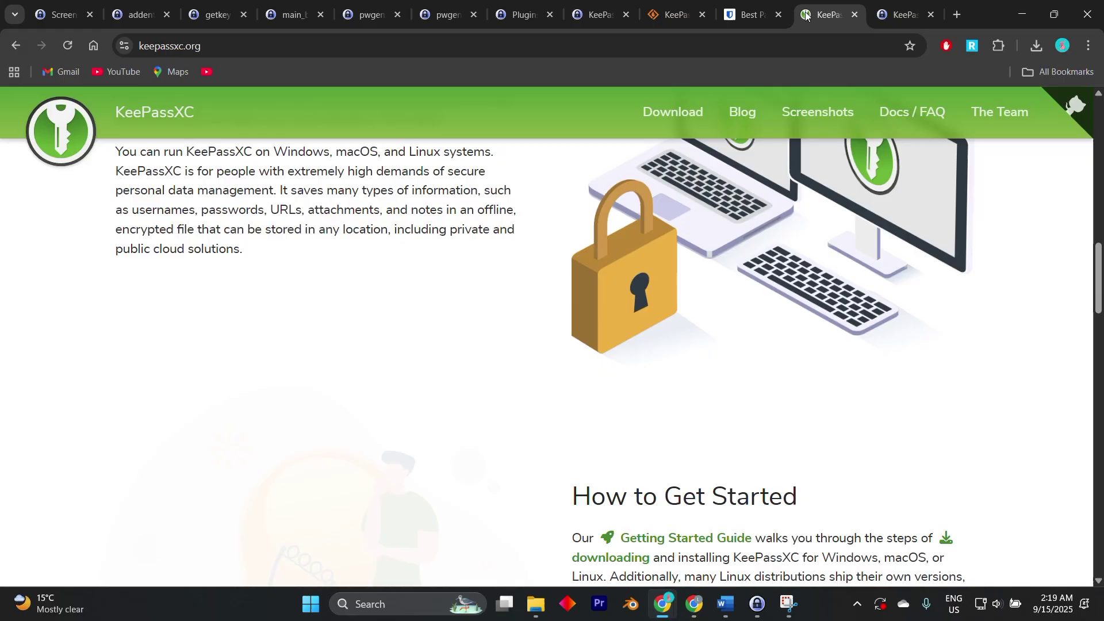
scroll(532, 287, "up", 2)
scroll(531, 287, "down", 3)
scroll(529, 279, "down", 3)
scroll(529, 279, "down", 4)
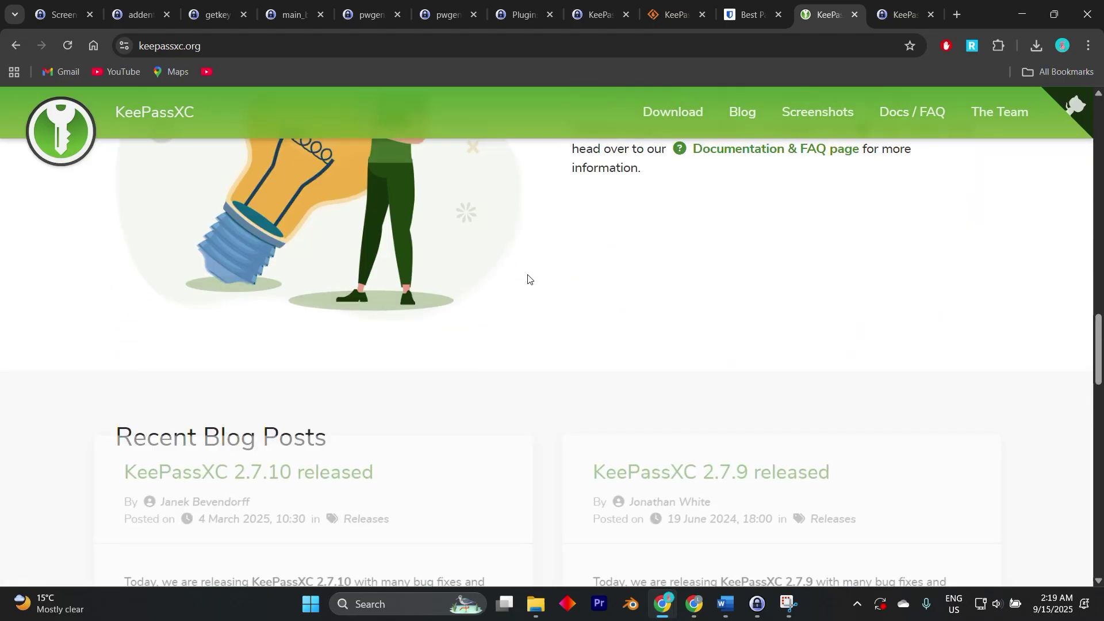
scroll(529, 279, "down", 4)
scroll(529, 278, "down", 4)
scroll(529, 279, "up", 5)
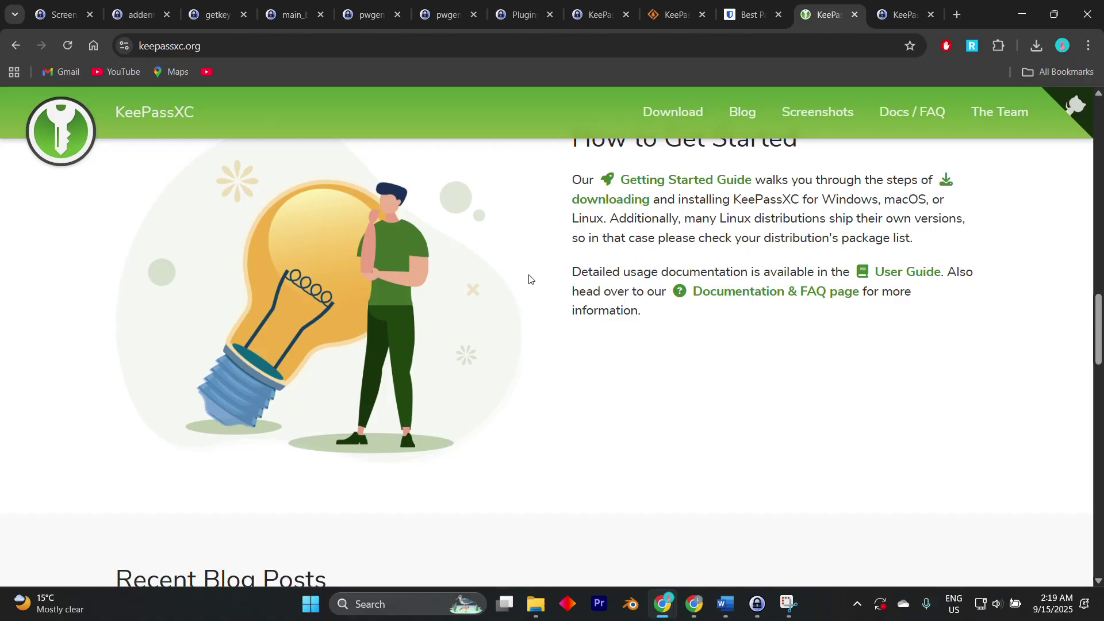
scroll(529, 279, "up", 4)
scroll(529, 279, "up", 2)
scroll(528, 279, "up", 4)
scroll(529, 278, "up", 3)
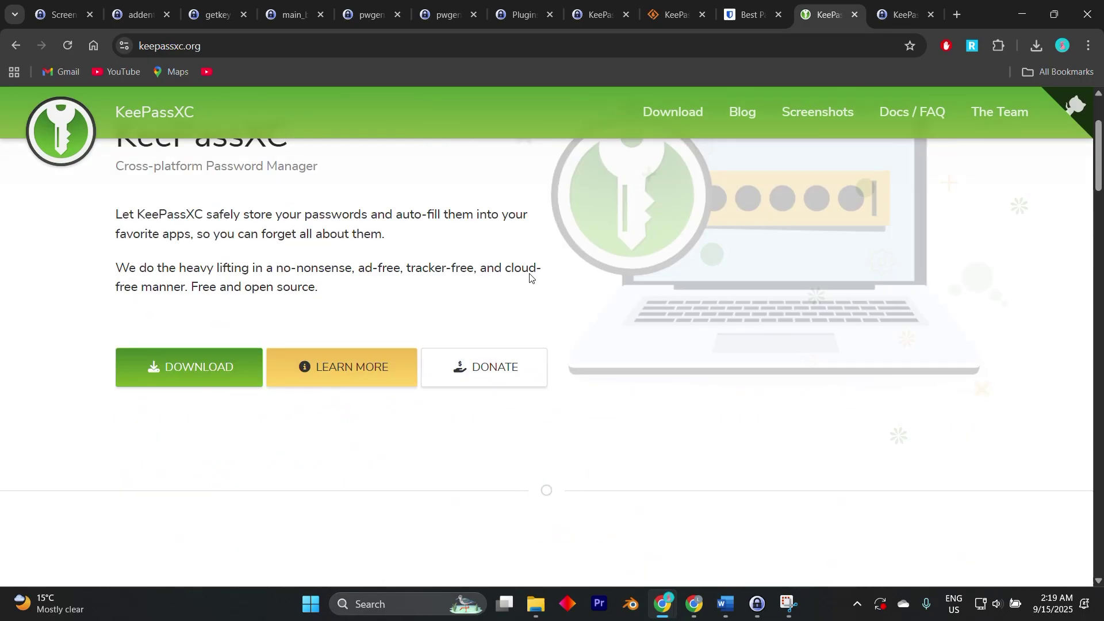
scroll(528, 279, "up", 3)
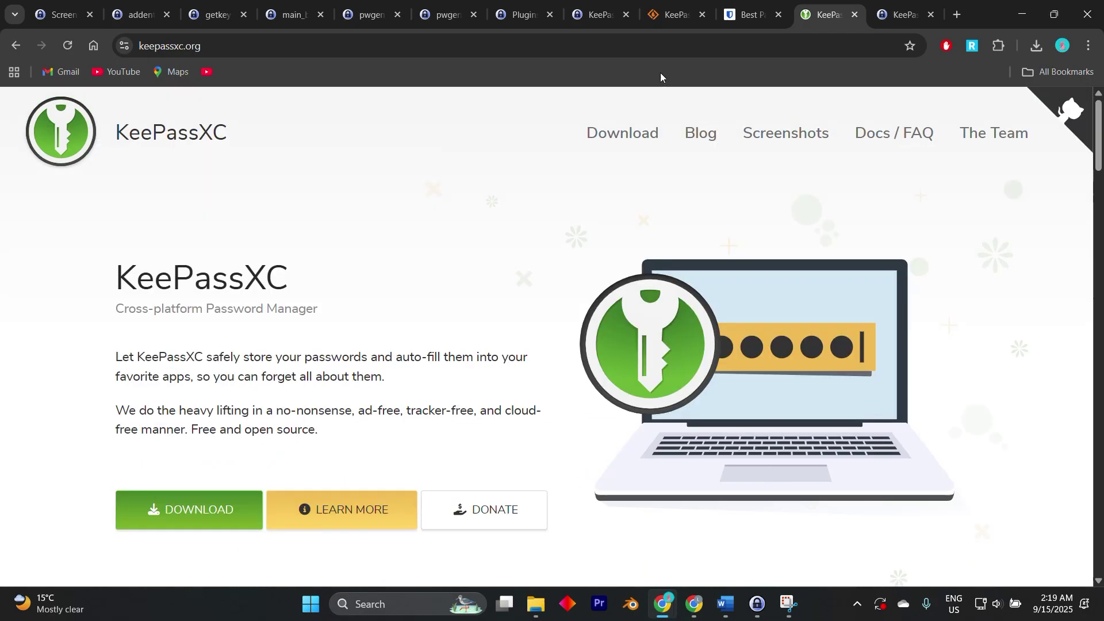
View the KeePass password generator screenshot and the plugins and extensions page
left_click(448, 14)
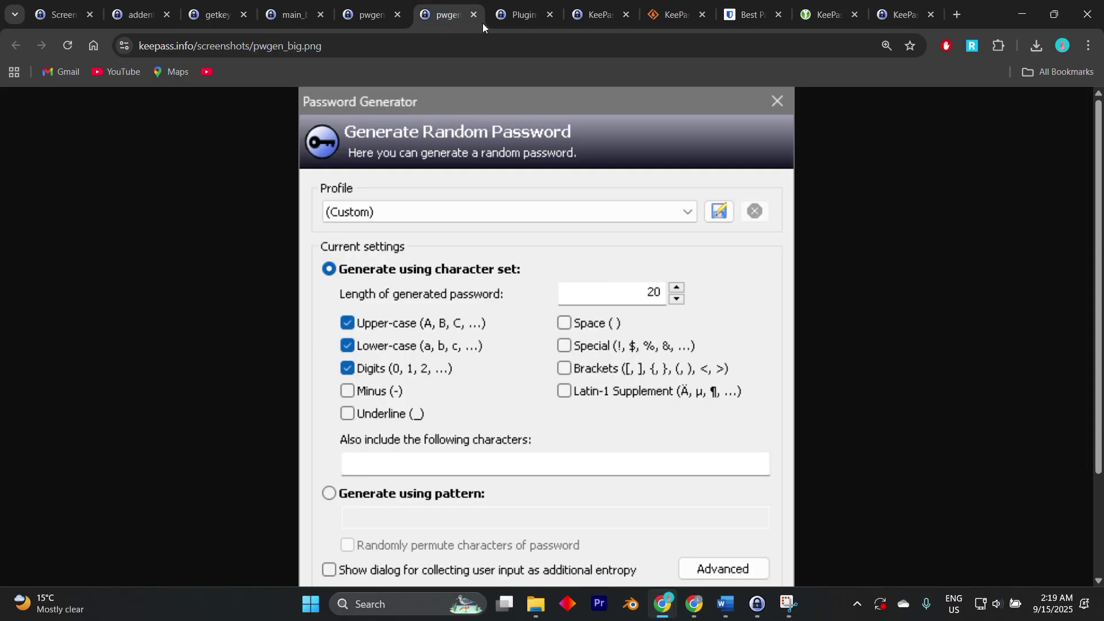
left_click(518, 14)
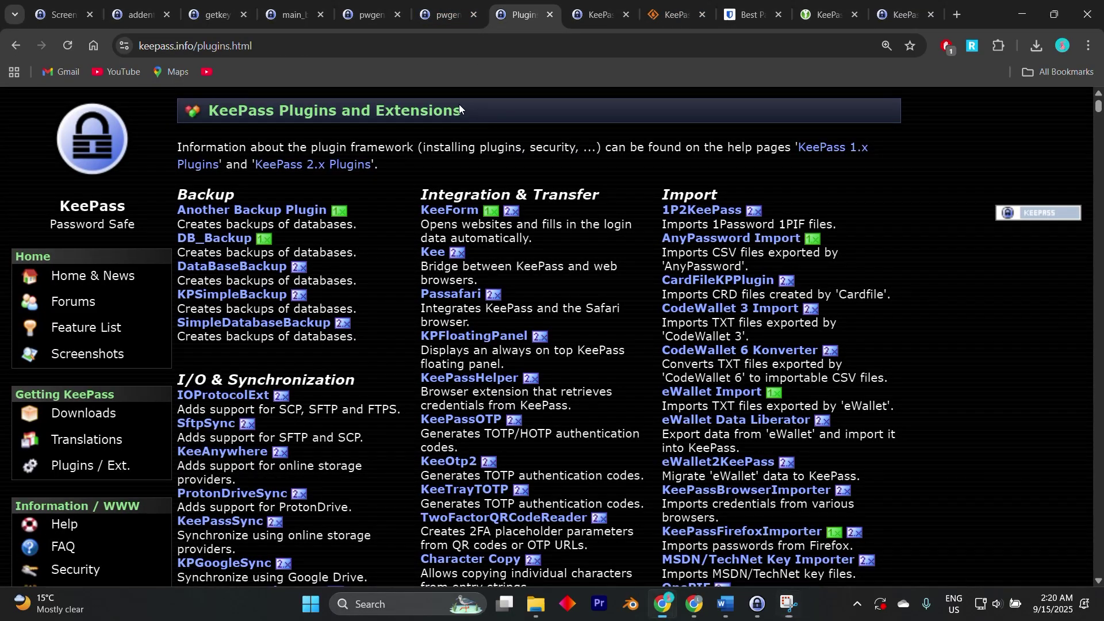
left_click_drag(463, 111, 108, 142)
left_click(406, 240)
scroll(373, 233, "down", 5)
scroll(402, 227, "up", 5)
scroll(616, 255, "down", 3)
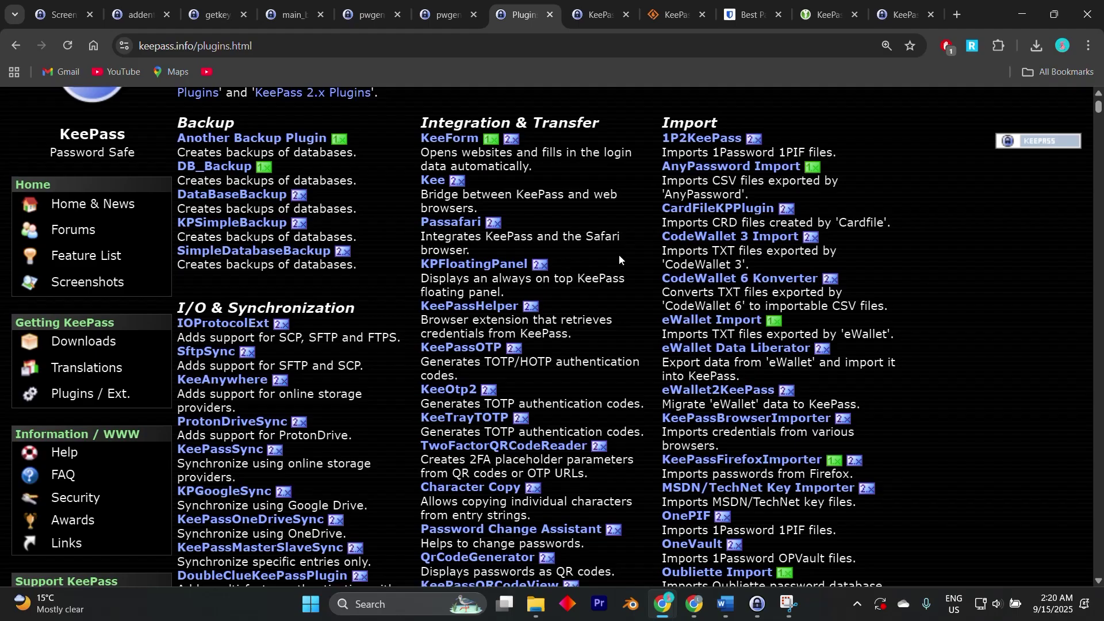
scroll(617, 255, "down", 2)
Open 'Plugins / Ext.' from the keepass.info homepage, then return to the KeePassXC homepage
left_click(818, 14)
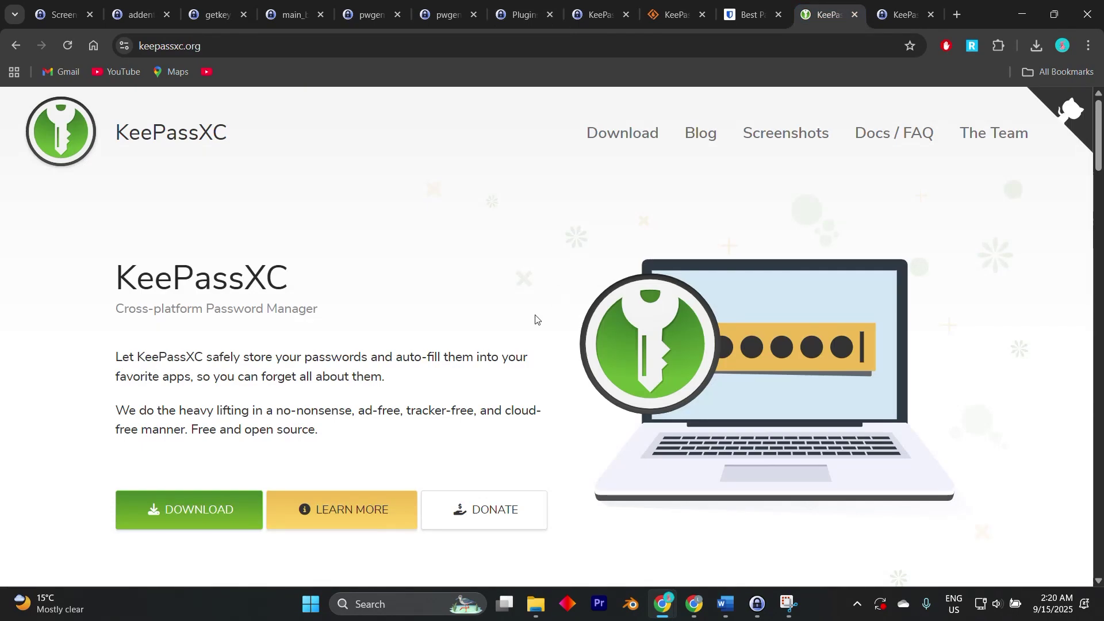
scroll(539, 321, "down", 2)
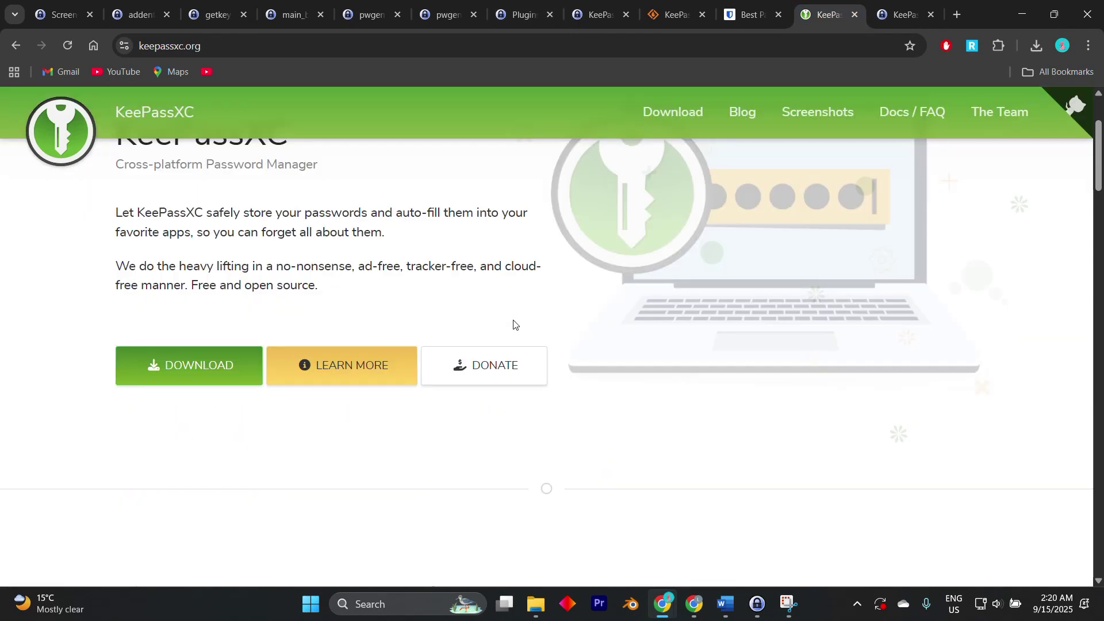
scroll(513, 324, "down", 3)
scroll(514, 325, "down", 1)
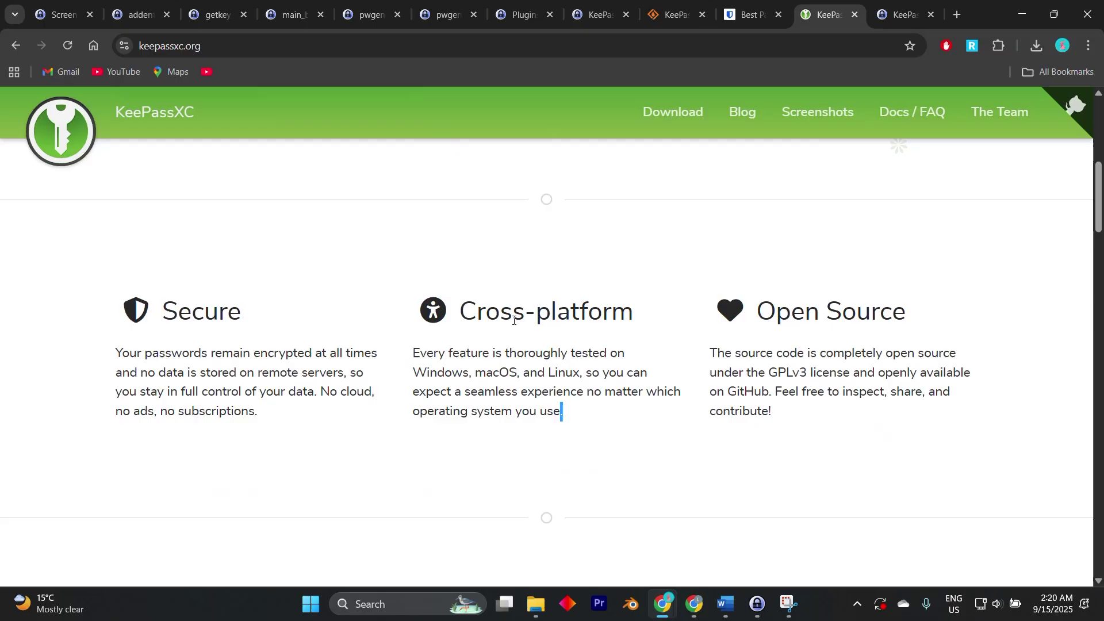
scroll(513, 325, "down", 3)
scroll(513, 325, "down", 1)
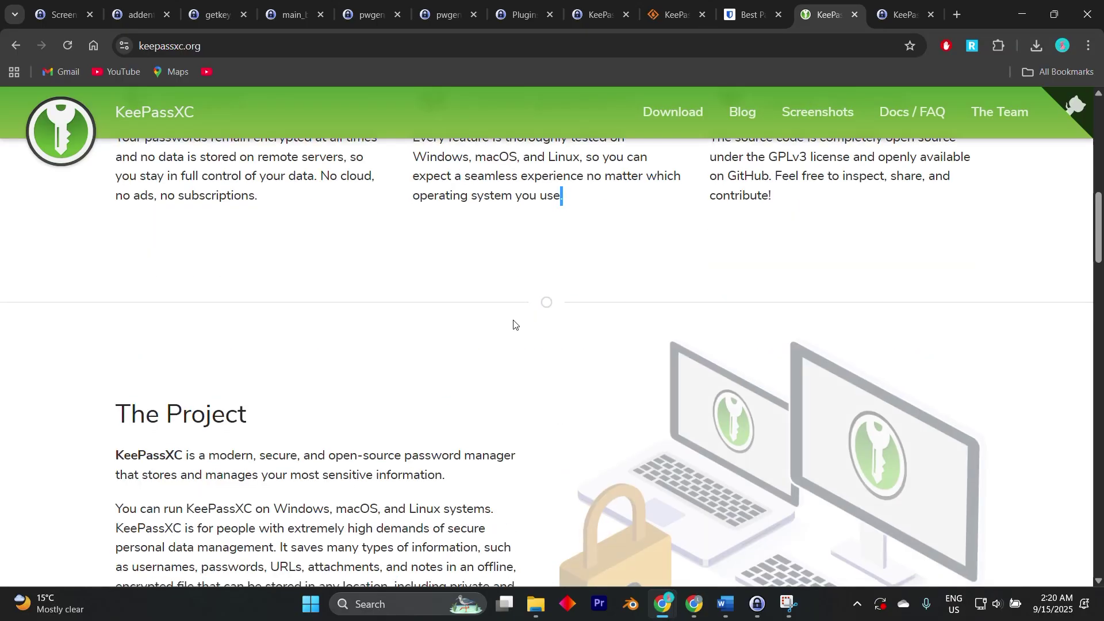
scroll(514, 325, "down", 3)
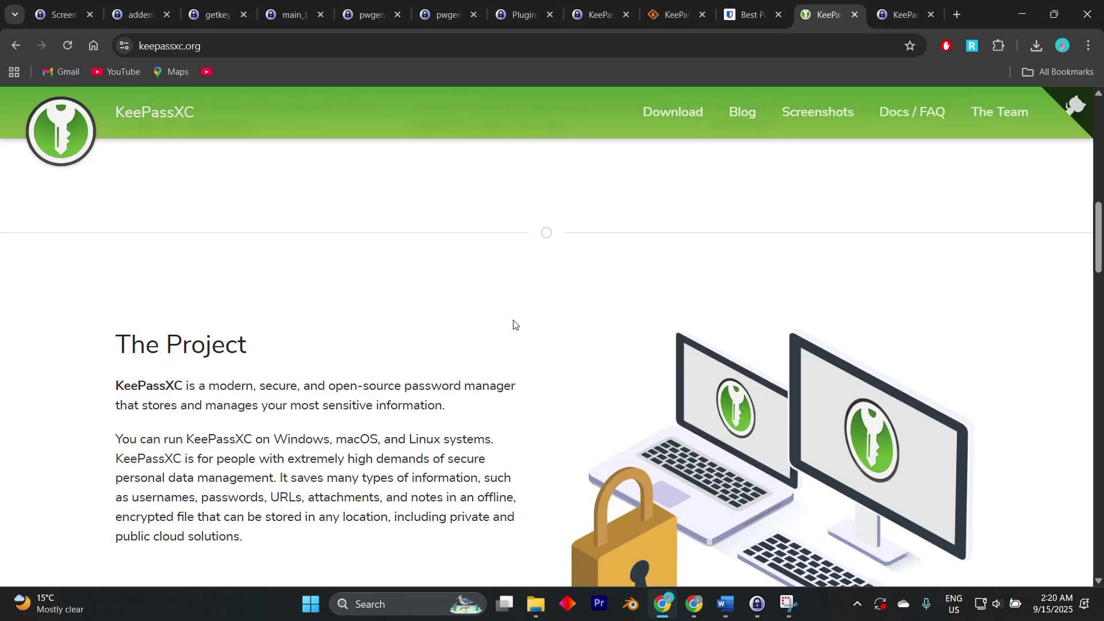
scroll(513, 324, "up", 3)
scroll(496, 321, "up", 2)
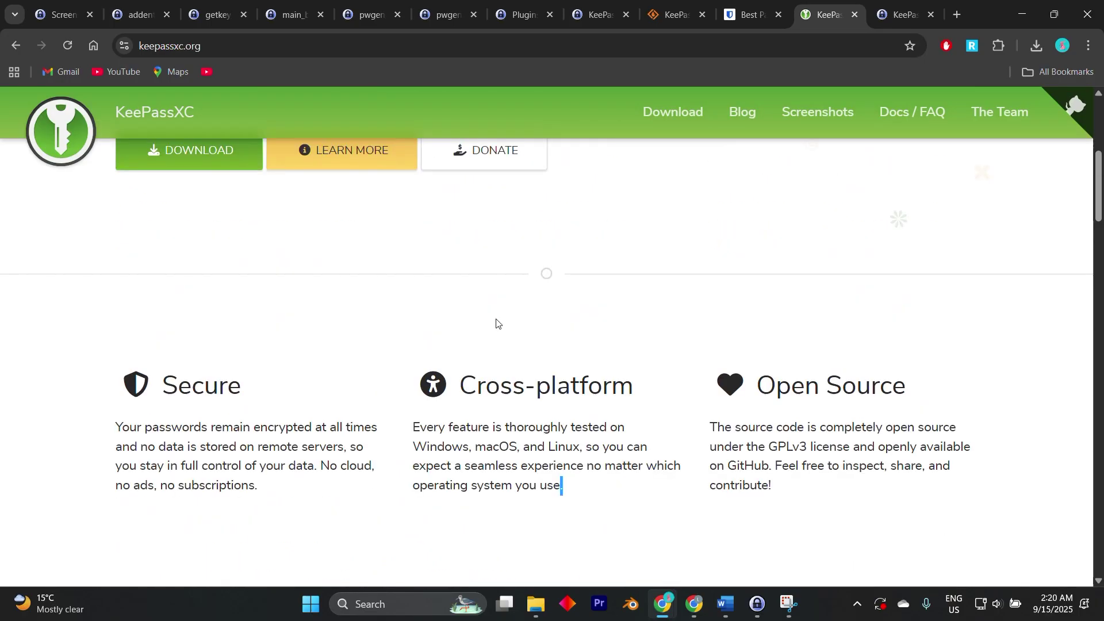
left_click(903, 15)
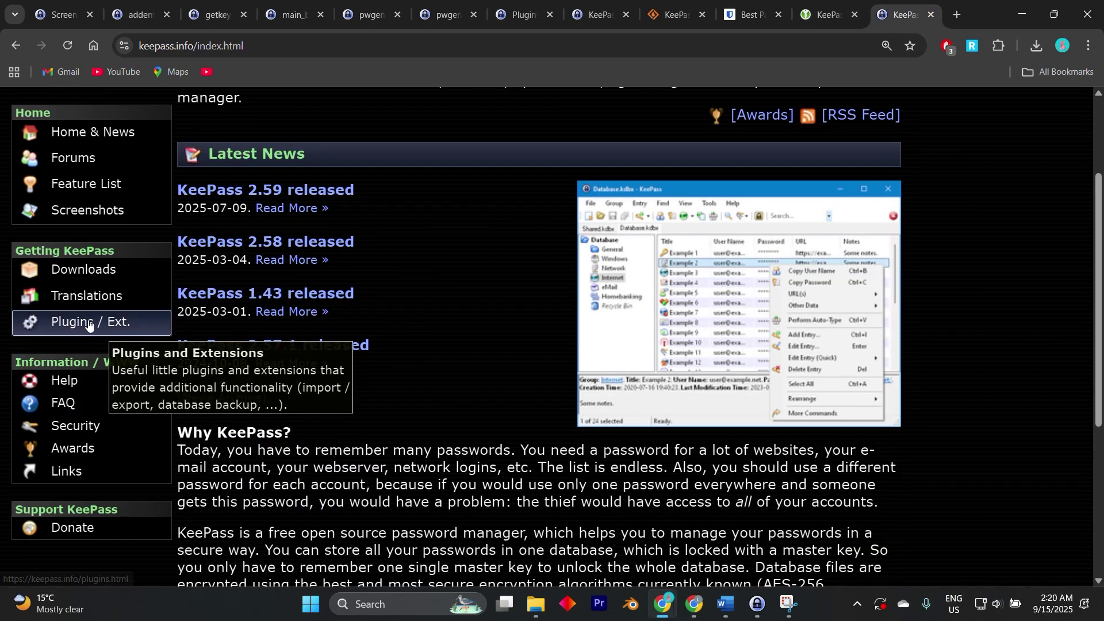
left_click(91, 321)
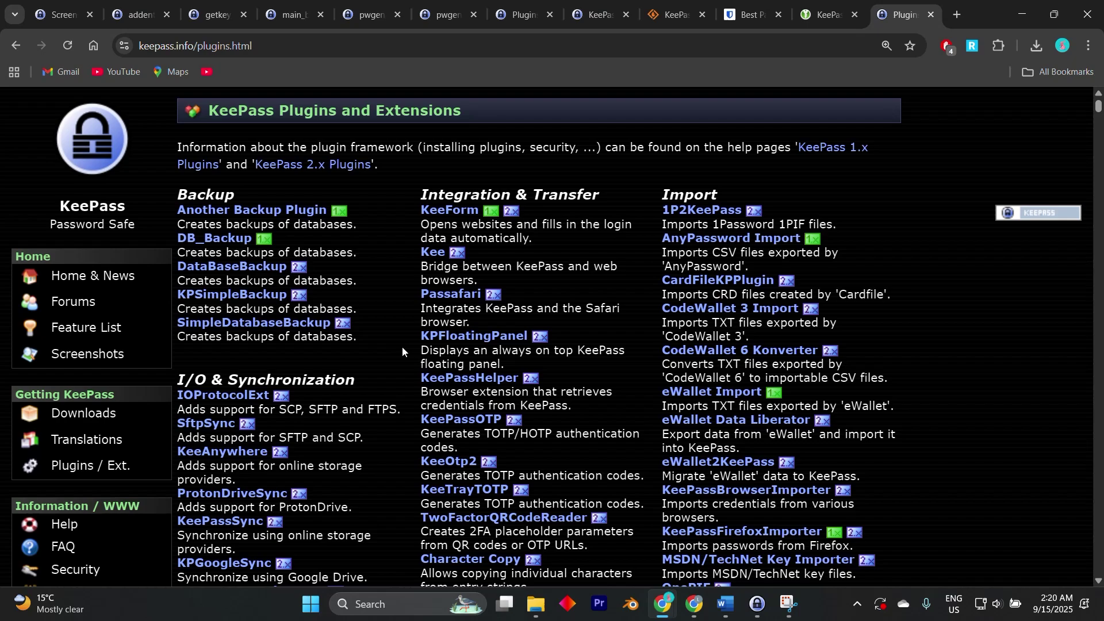
scroll(402, 346, "down", 1)
key("ctrl+shift+Tab")
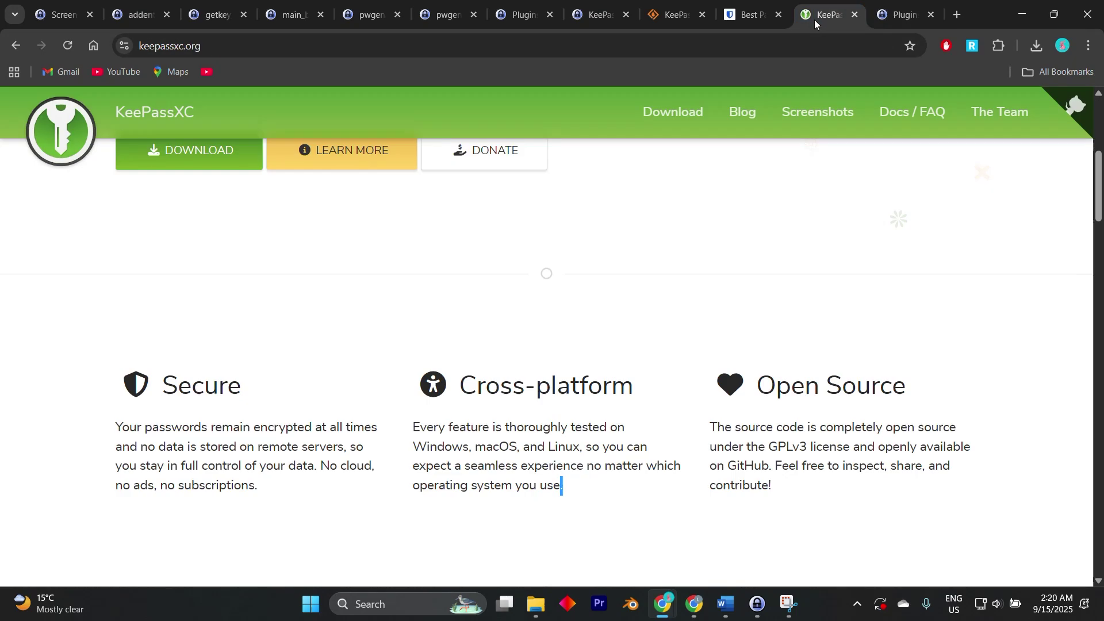
scroll(544, 273, "up", 3)
scroll(517, 310, "up", 2)
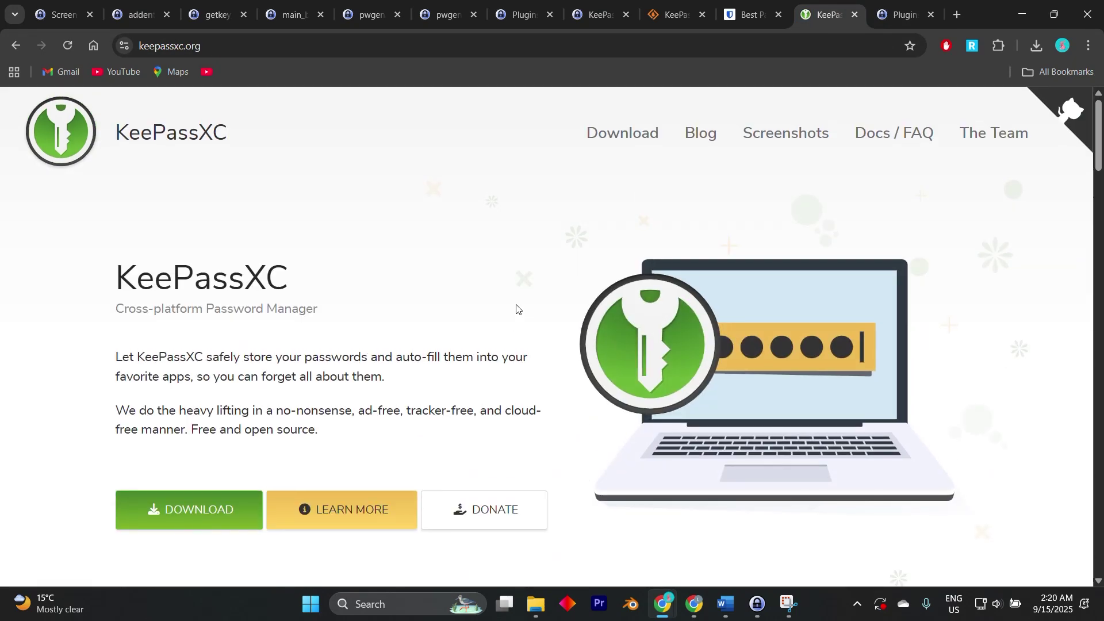
Open the KeePassXC-Browser extension details in the Chrome Web Store, then show KeePass's plugins page
left_click(803, 136)
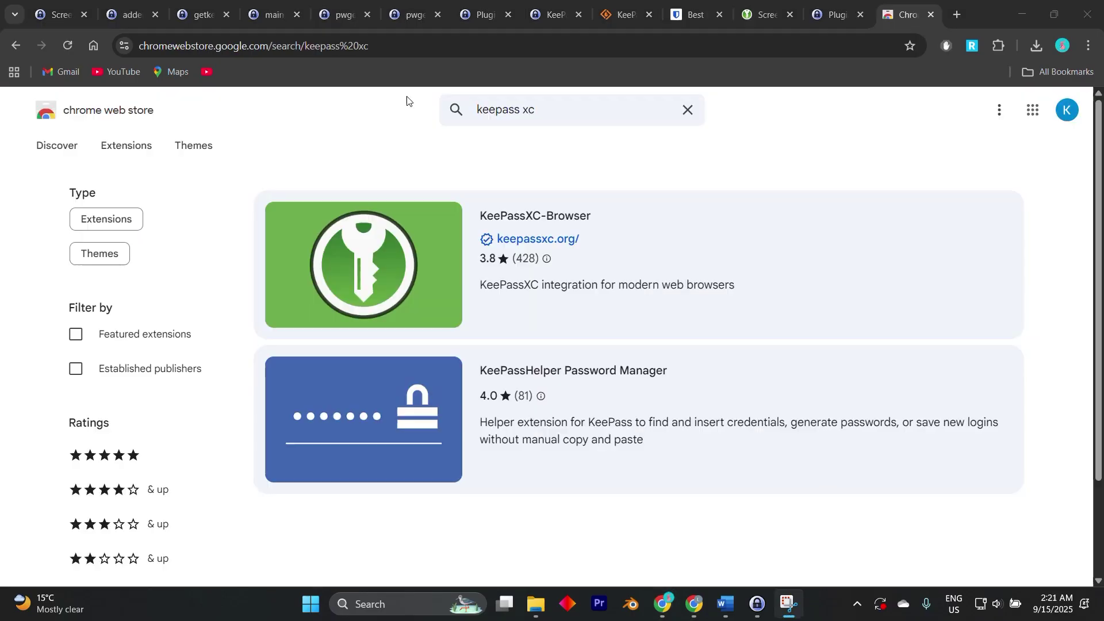
left_click(397, 268)
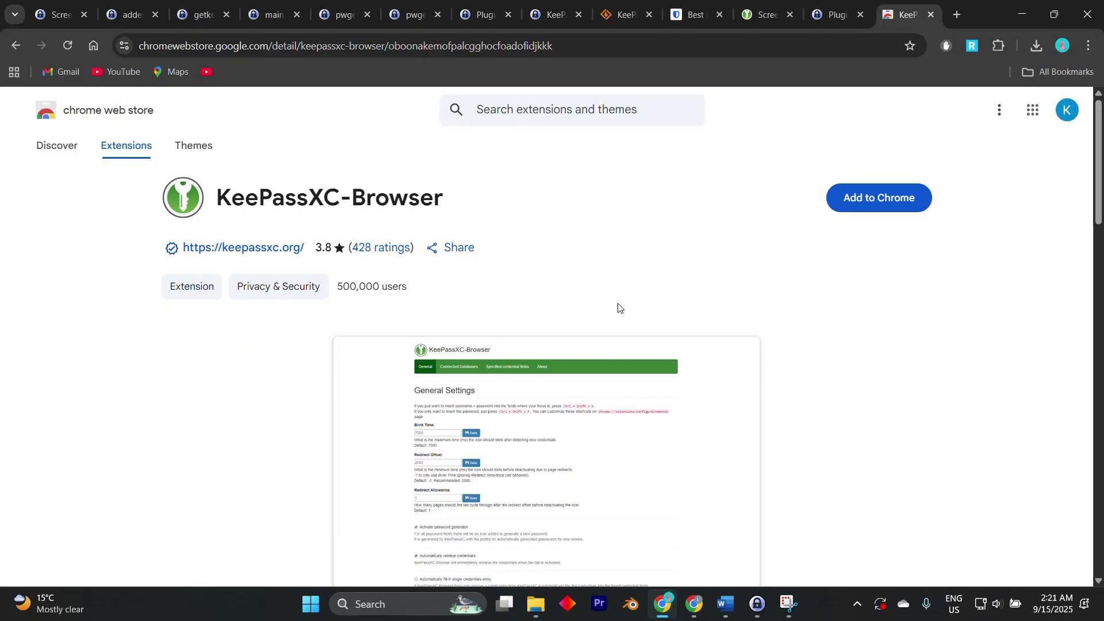
left_click(826, 13)
scroll(423, 324, "up", 3)
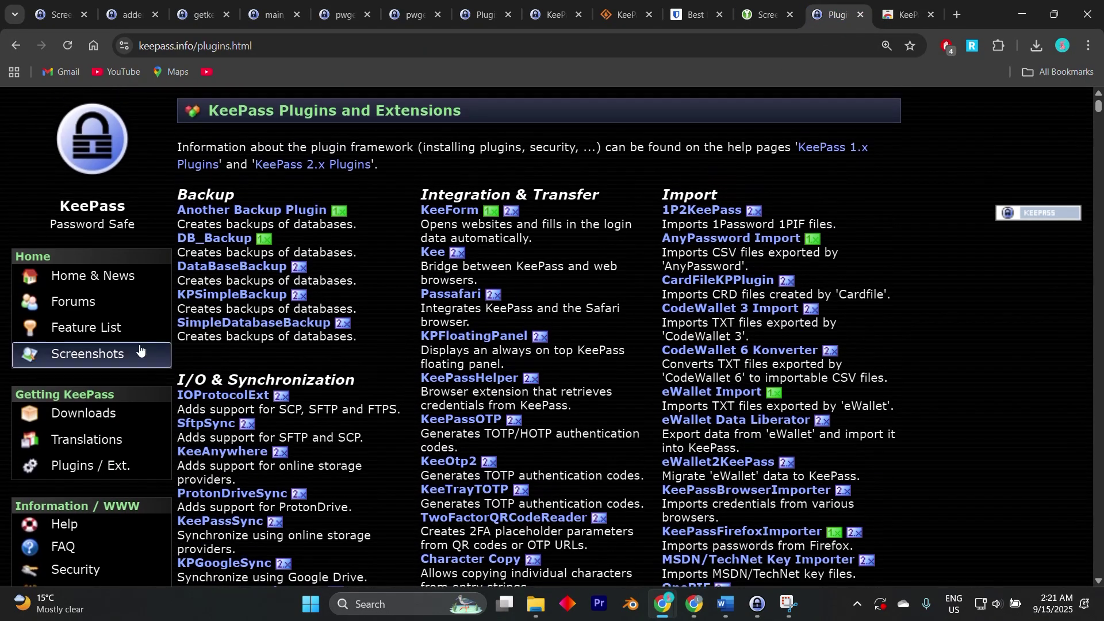
Toggle between KeePass's homepage and addentry_big.png, then show the KeePassXC Database View screenshot
left_click(92, 276)
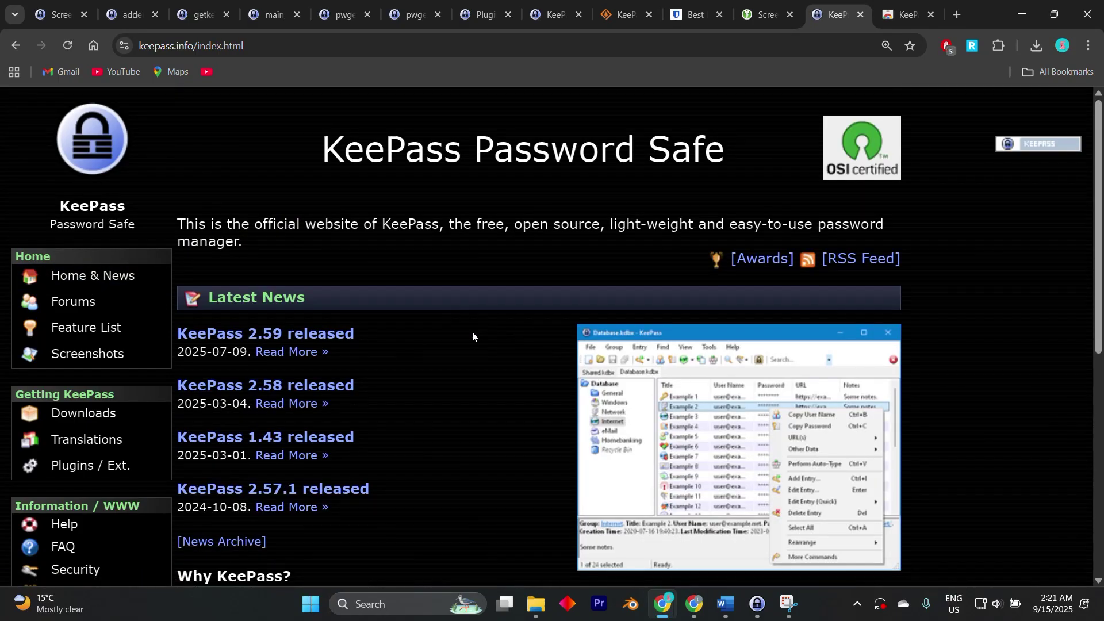
scroll(472, 332, "down", 2)
scroll(467, 332, "down", 2)
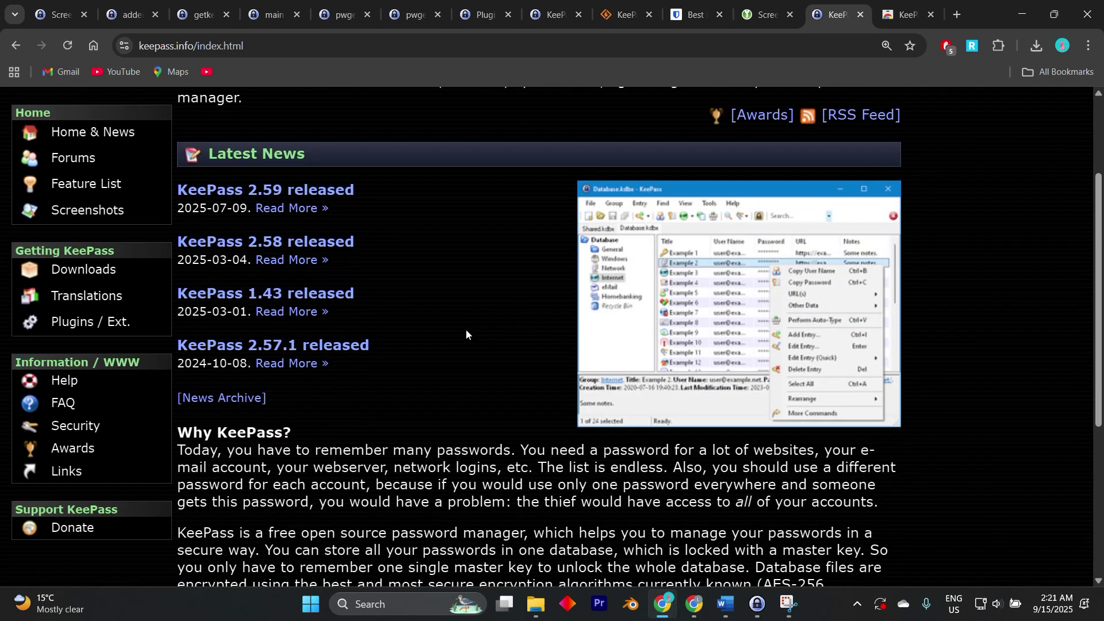
scroll(467, 330, "down", 3)
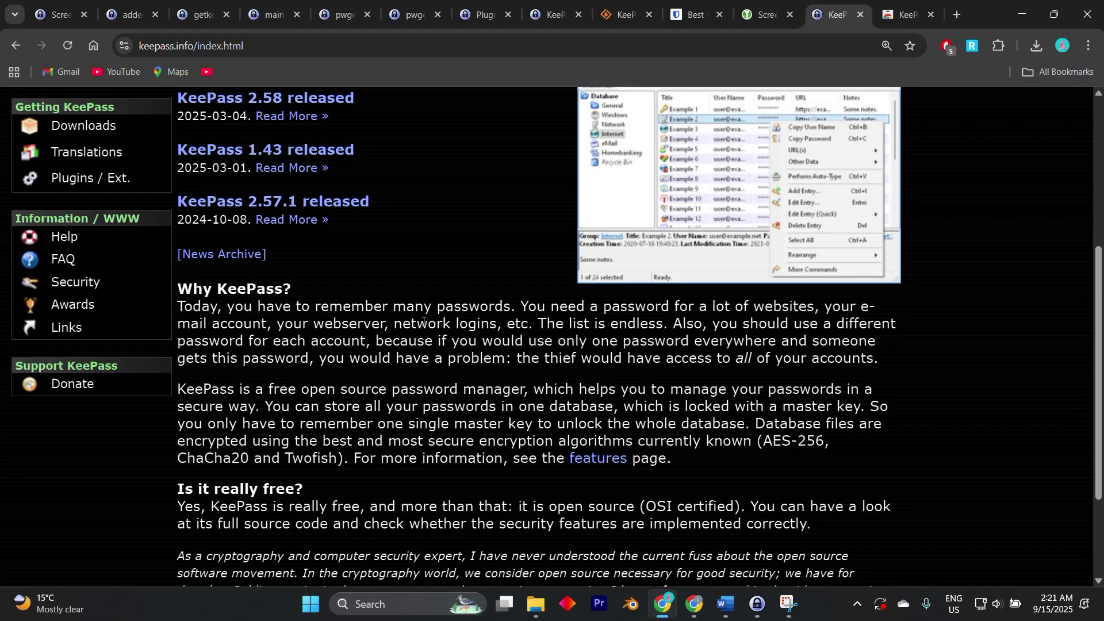
left_click(132, 14)
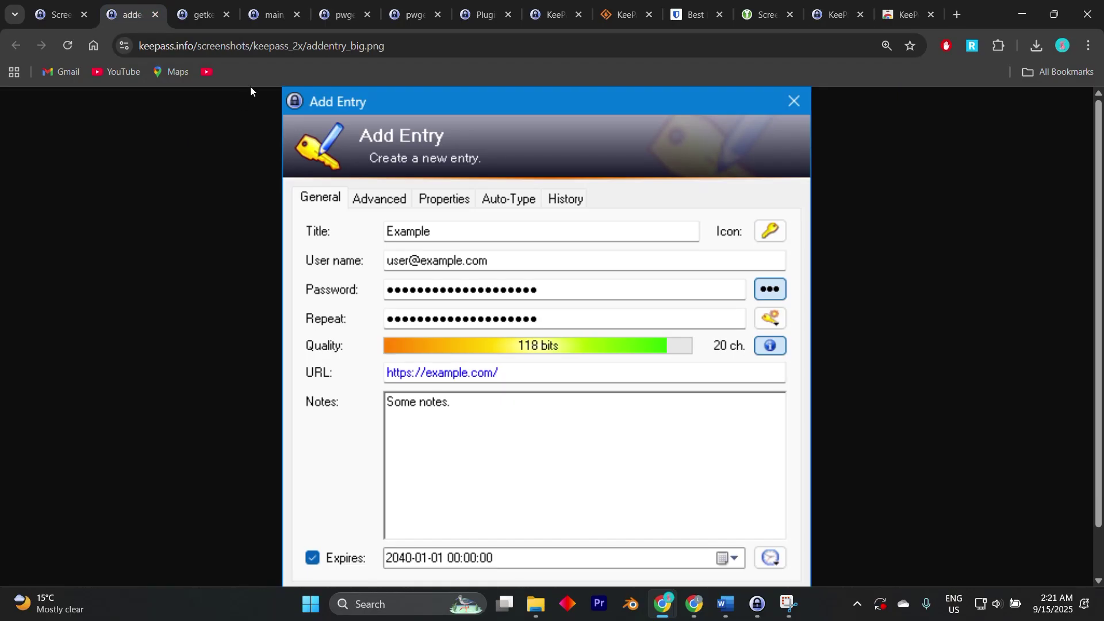
key("ctrl+shift+Tab")
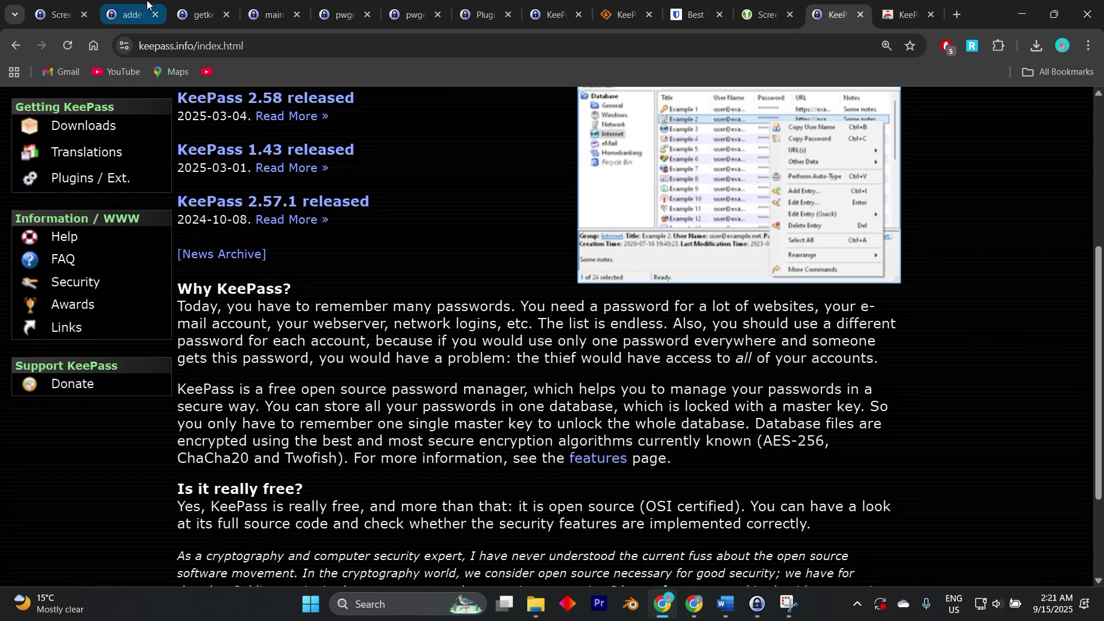
left_click(132, 13)
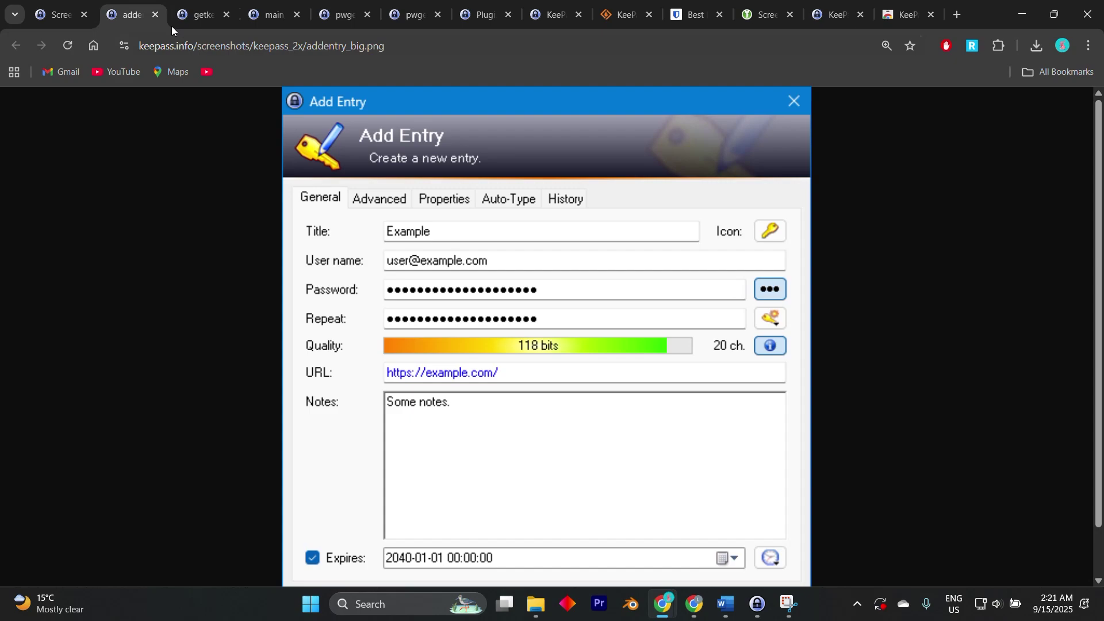
left_click(755, 8)
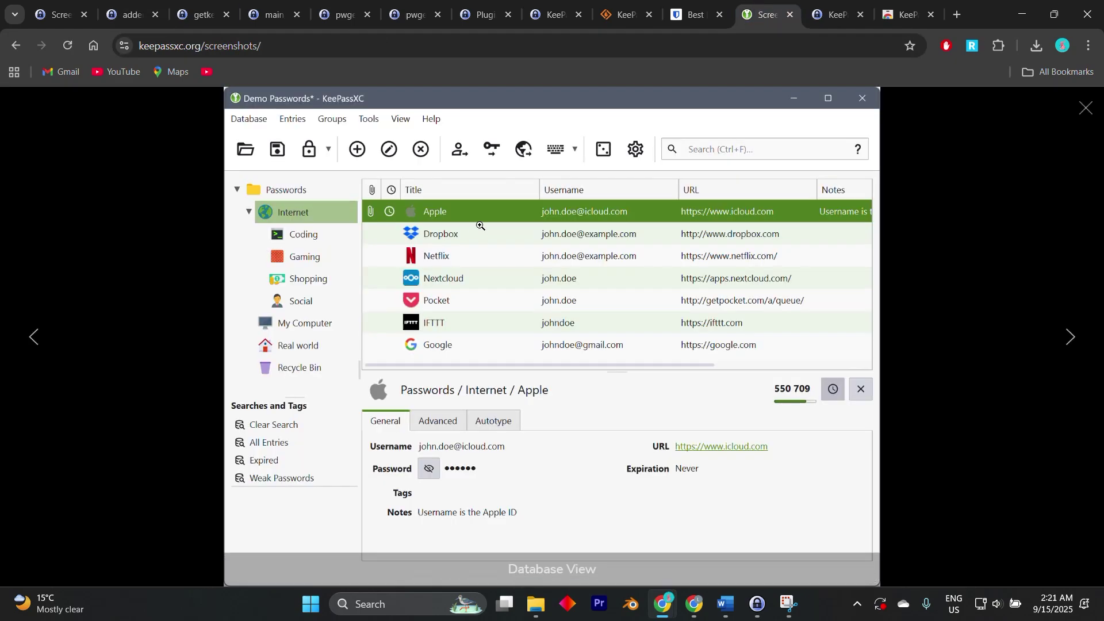
Highlight the KeePassXC FAQ's TOTP sentence, check KeePass's Plugins / Ext. page, and return
left_click(906, 14)
left_click_drag(117, 292, 487, 296)
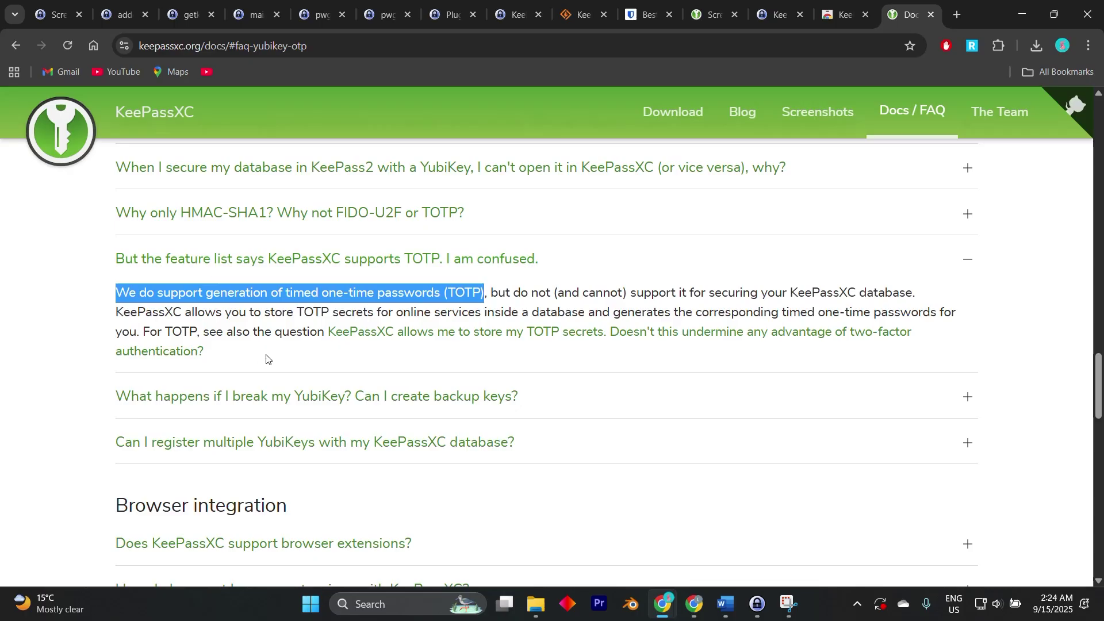
scroll(294, 355, "down", 1)
scroll(302, 371, "down", 1)
scroll(310, 367, "up", 2)
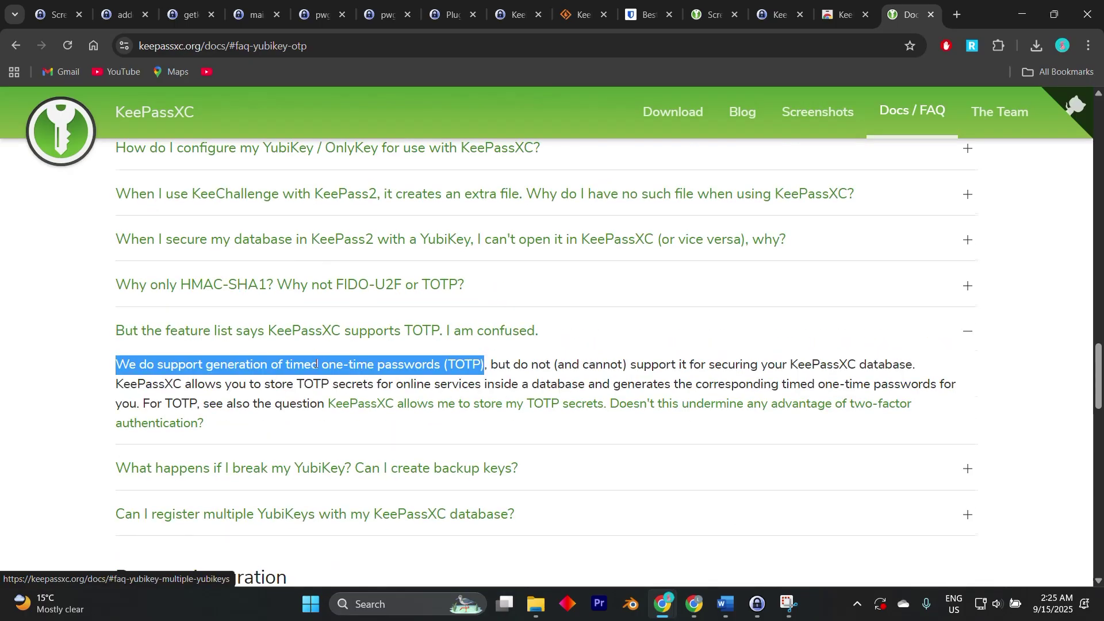
scroll(317, 366, "up", 5)
scroll(316, 367, "down", 5)
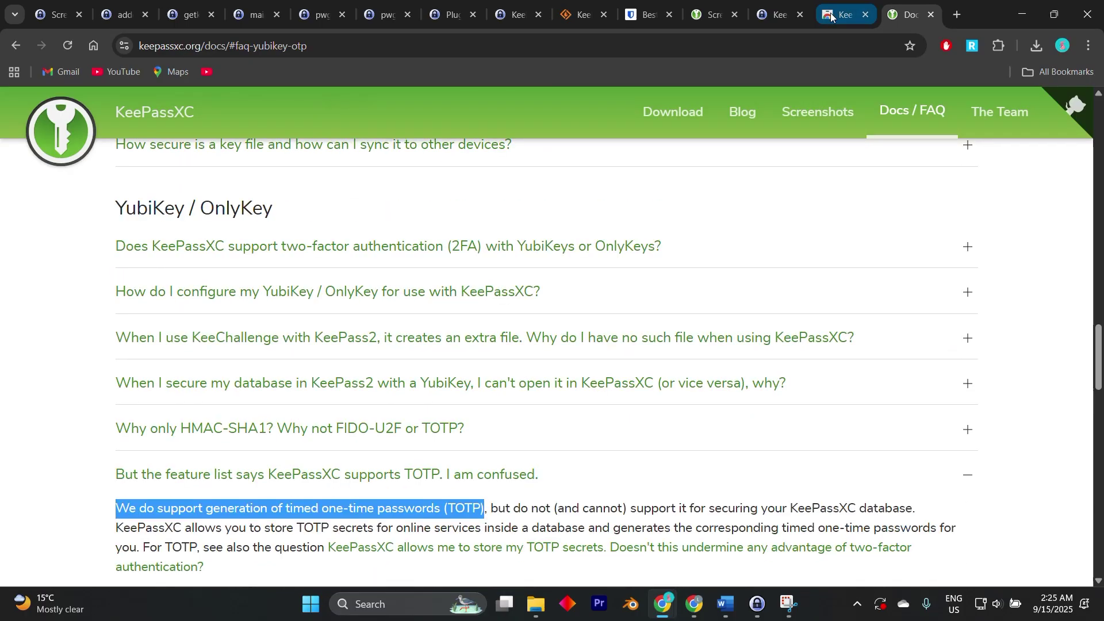
left_click(781, 15)
scroll(610, 248, "up", 3)
scroll(587, 342, "up", 2)
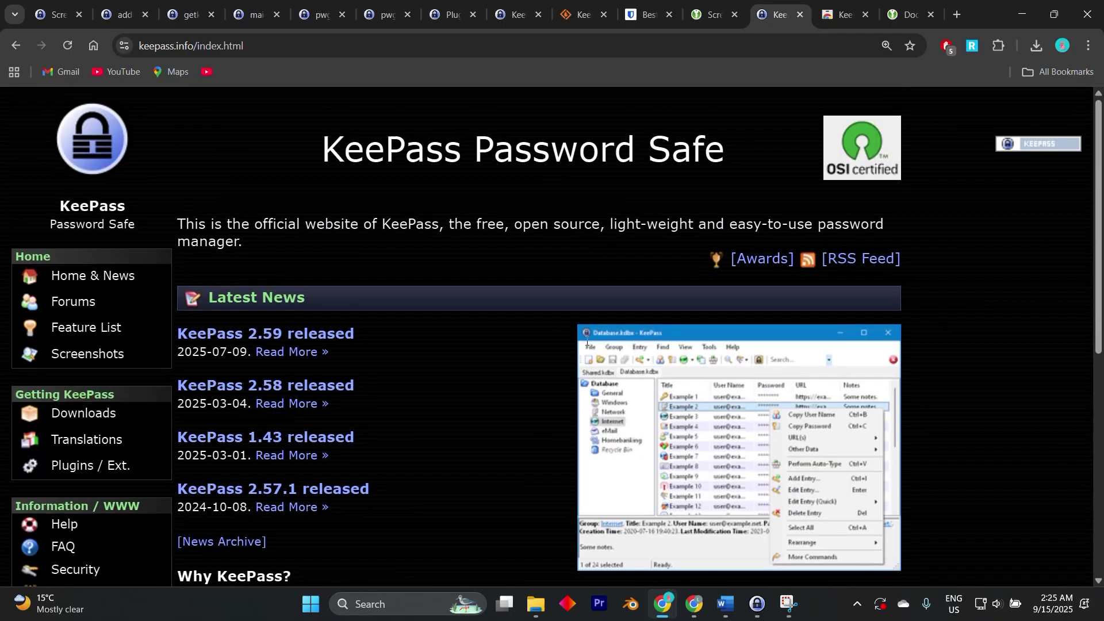
scroll(573, 260, "down", 2)
left_click(89, 112)
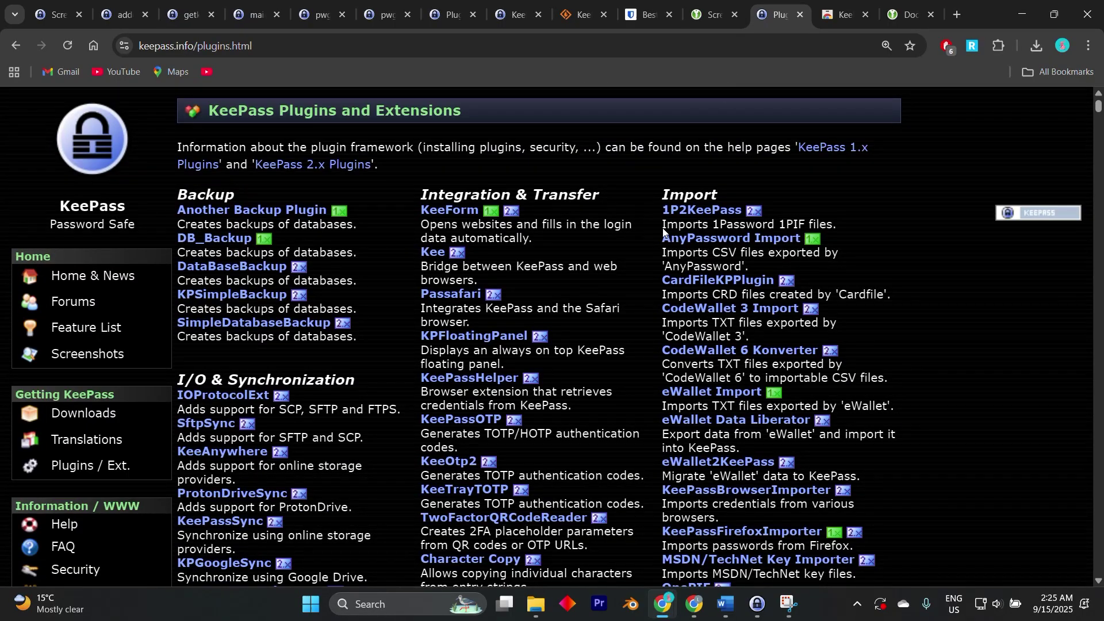
left_click(902, 15)
scroll(547, 331, "down", 3)
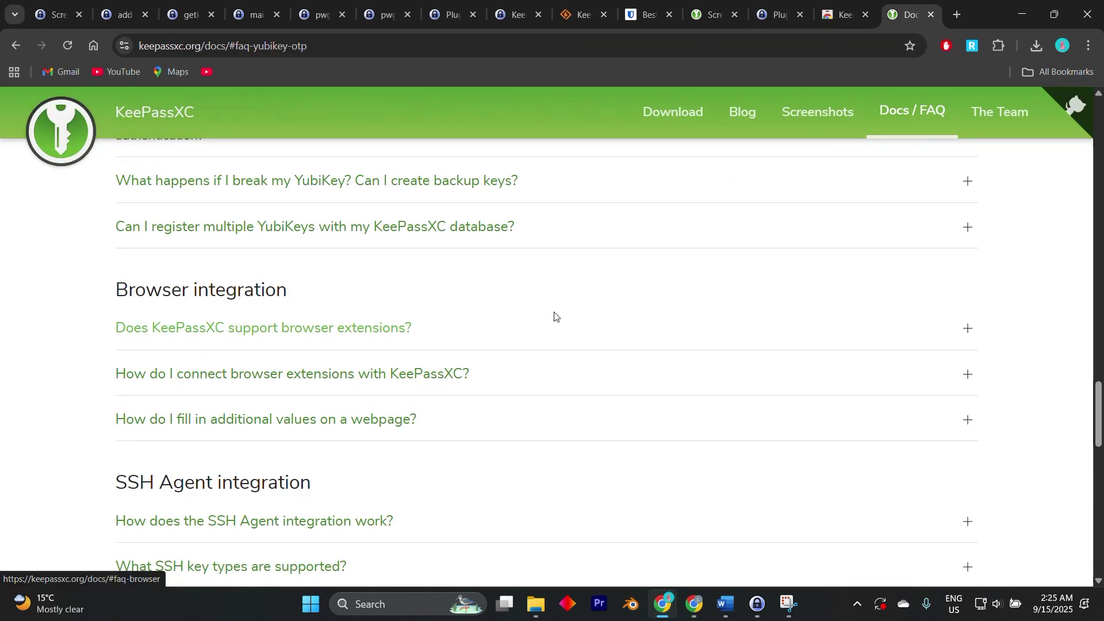
scroll(681, 233, "down", 3)
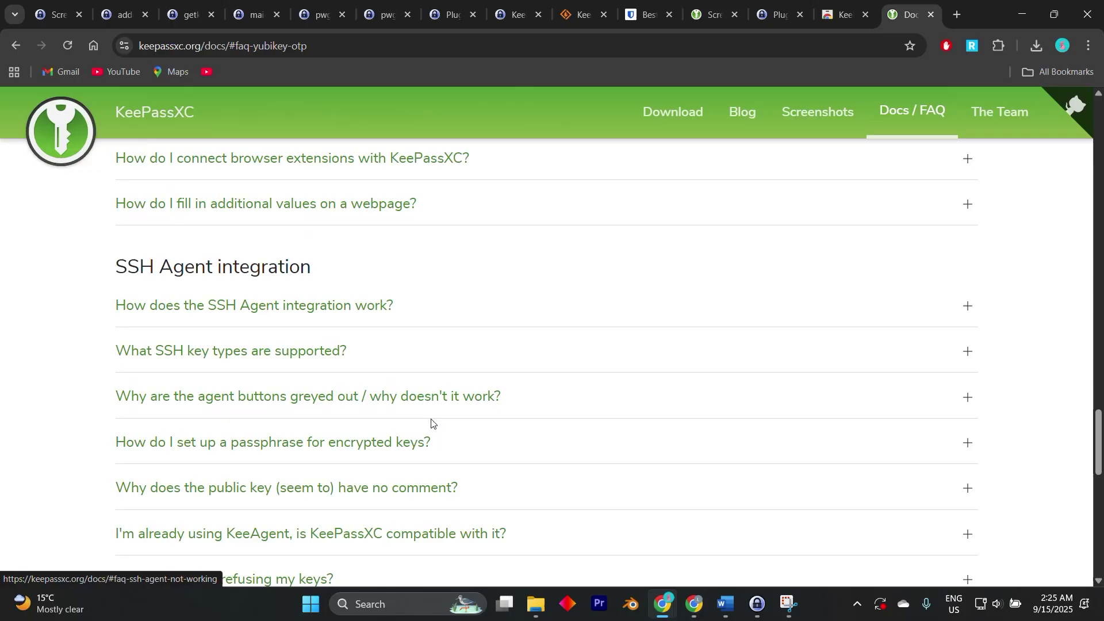
Expand 'How does the SSH Agent integration work?', then highlight AES-256 on keepass.info
left_click(244, 319)
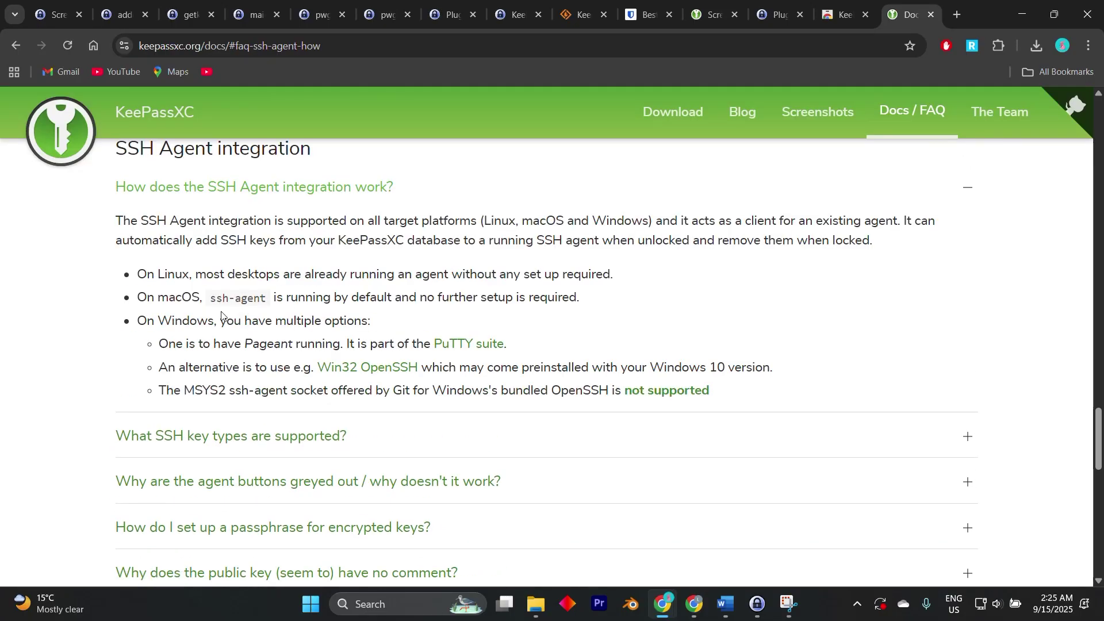
scroll(222, 316, "up", 2)
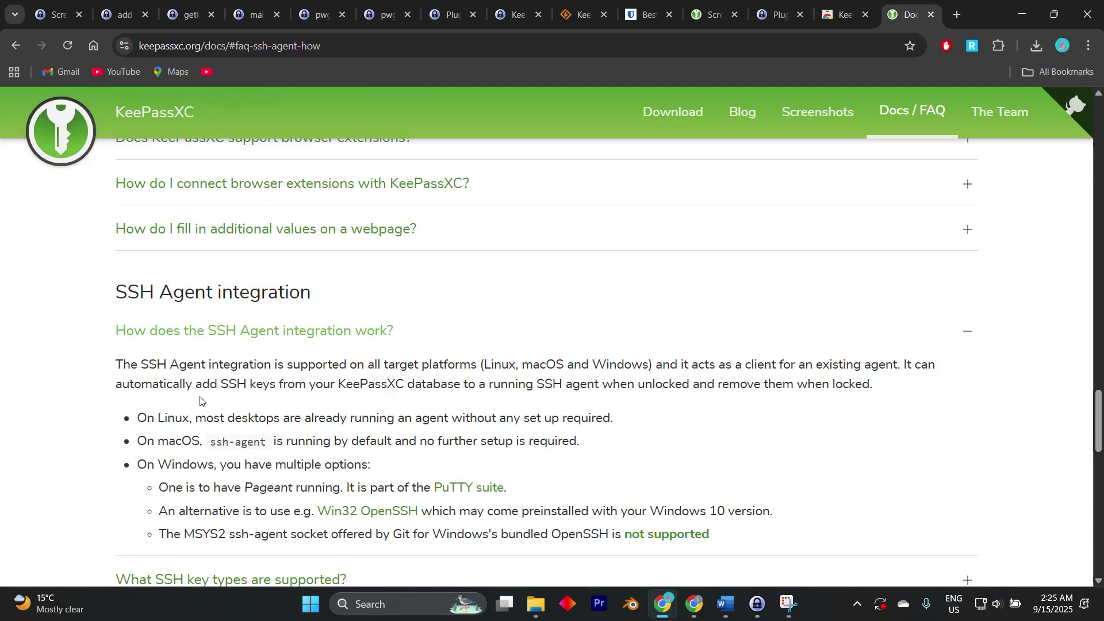
left_click_drag(113, 365, 480, 364)
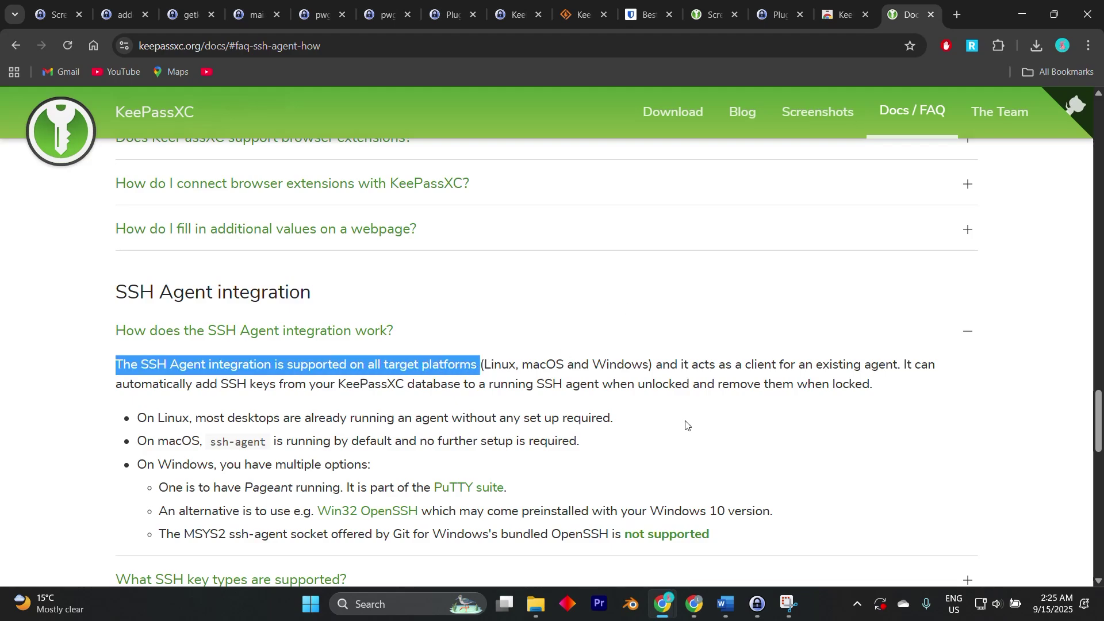
left_click(646, 461)
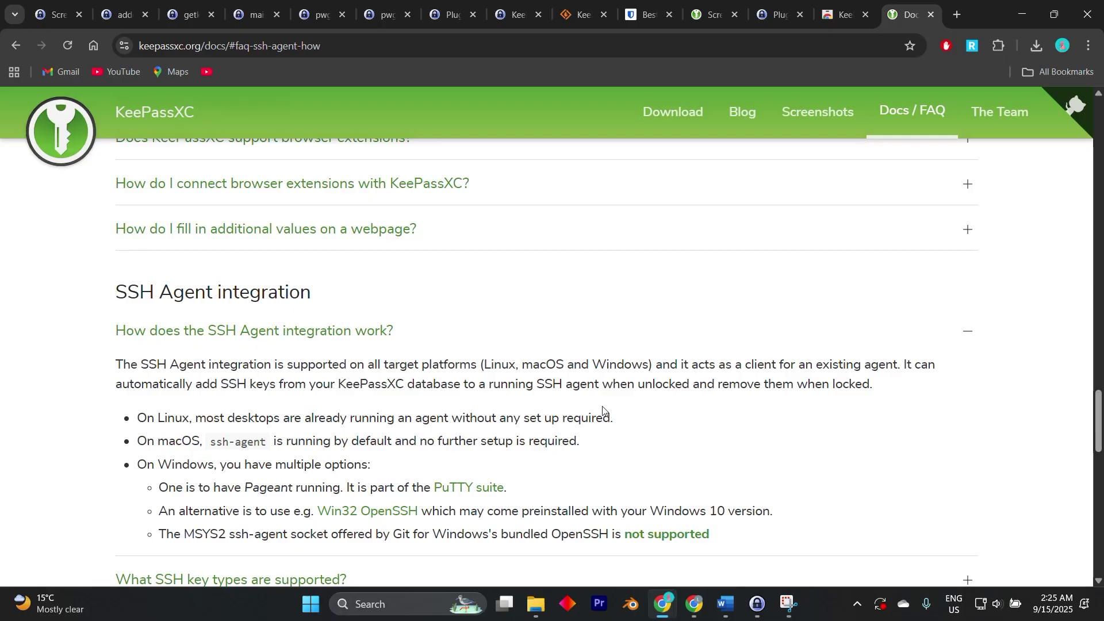
left_click(781, 15)
left_click_drag(764, 368, 827, 372)
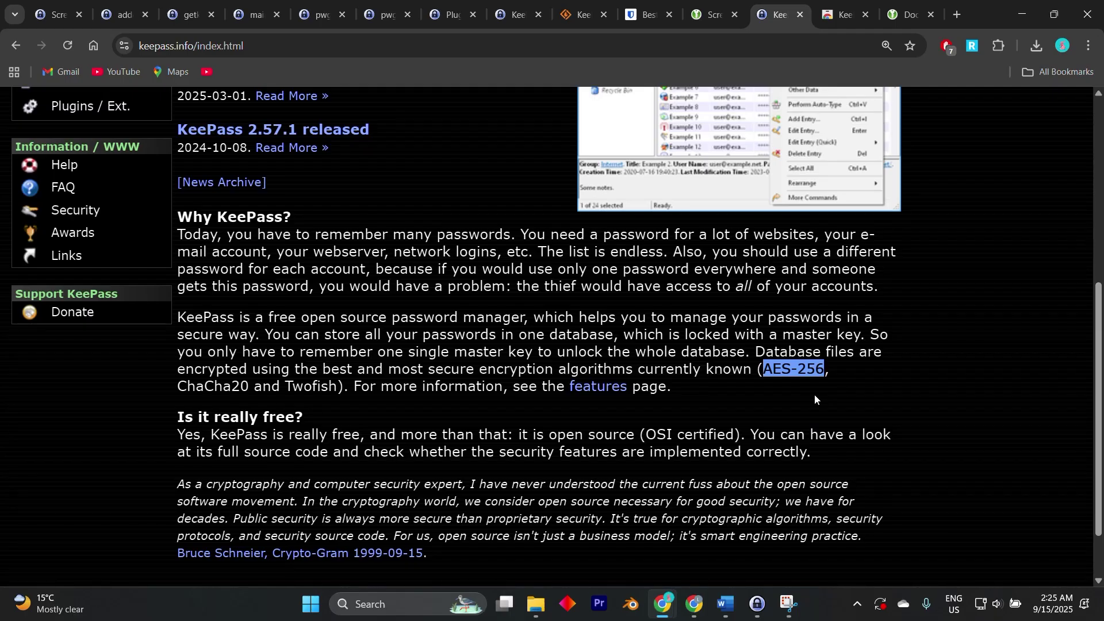
scroll(815, 394, "up", 3)
Flip between KeePass's plugins and extensions page and its Add Entry screenshot
left_click(69, 320)
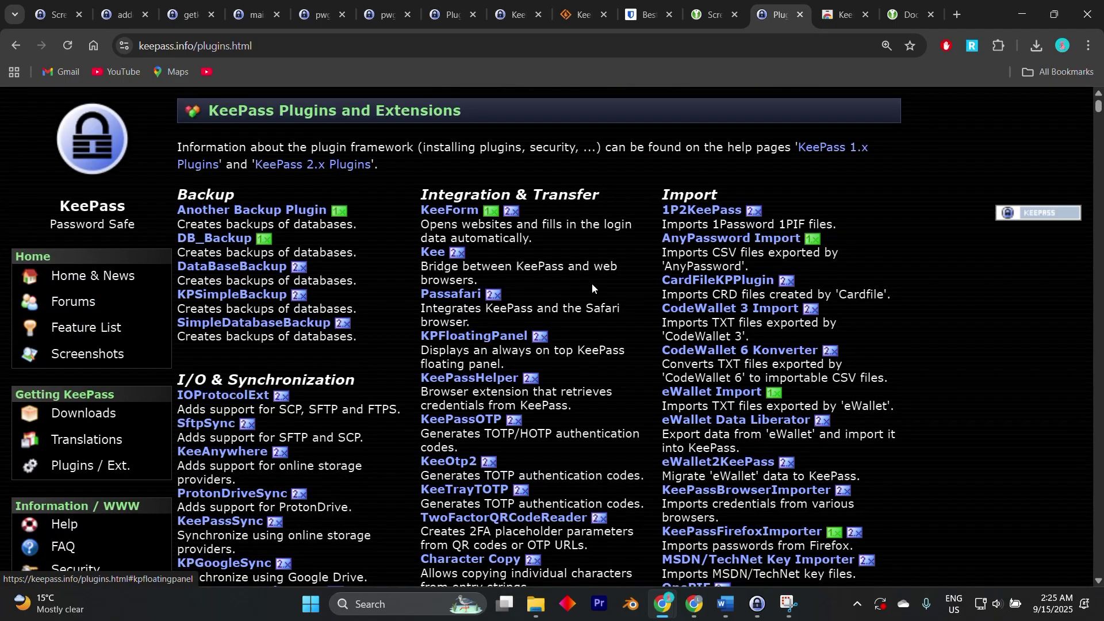
scroll(592, 302, "down", 2)
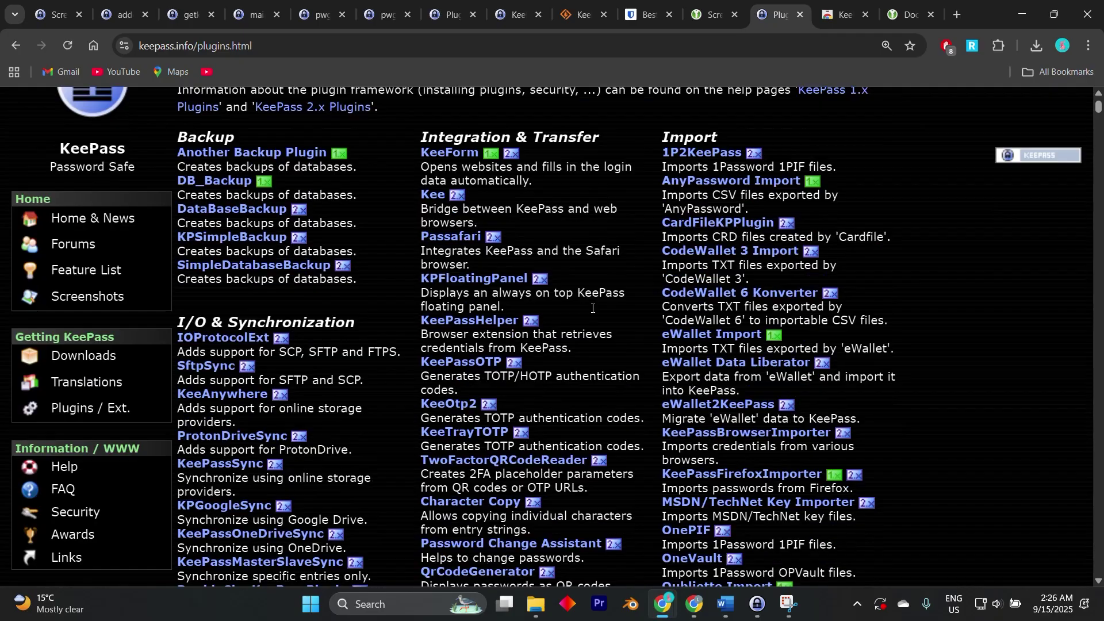
scroll(592, 303, "down", 1)
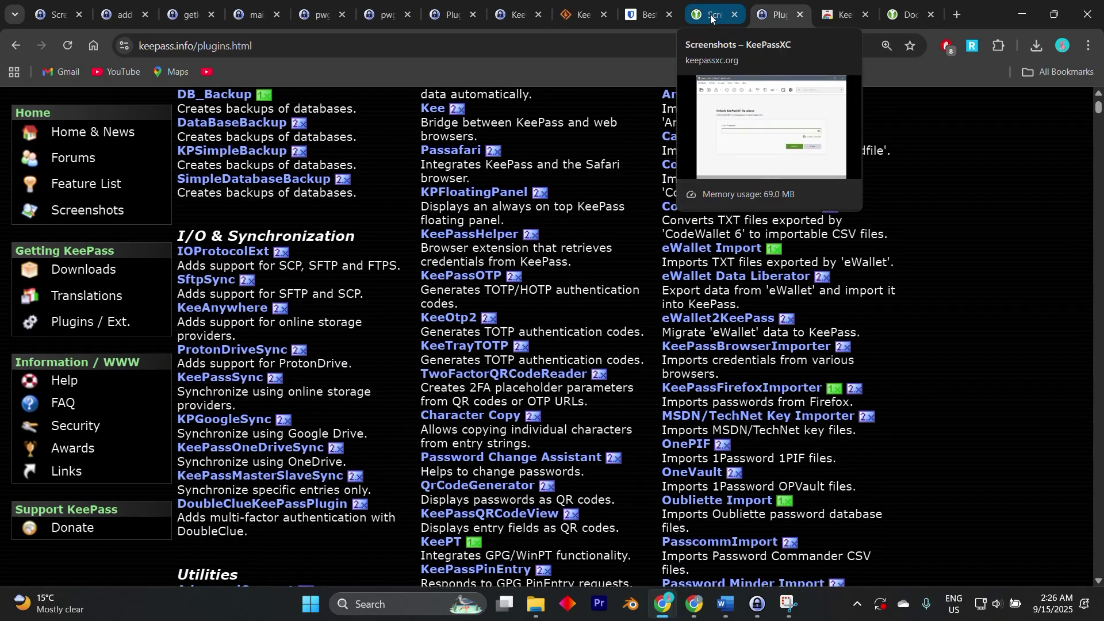
scroll(530, 315, "down", 2)
scroll(518, 332, "down", 1)
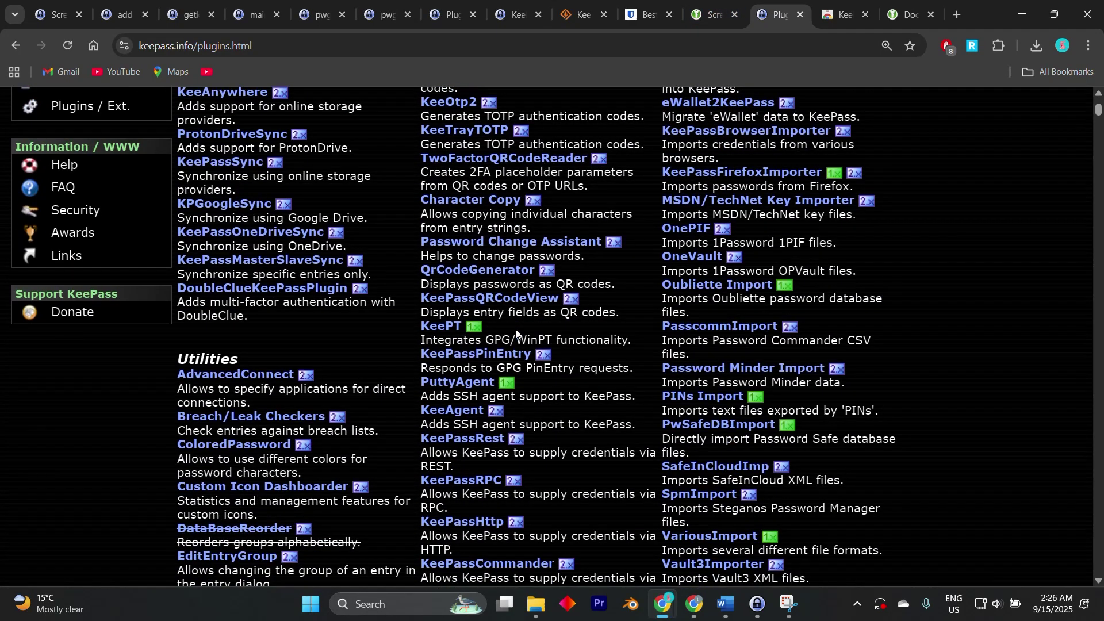
scroll(518, 332, "up", 10)
left_click(125, 15)
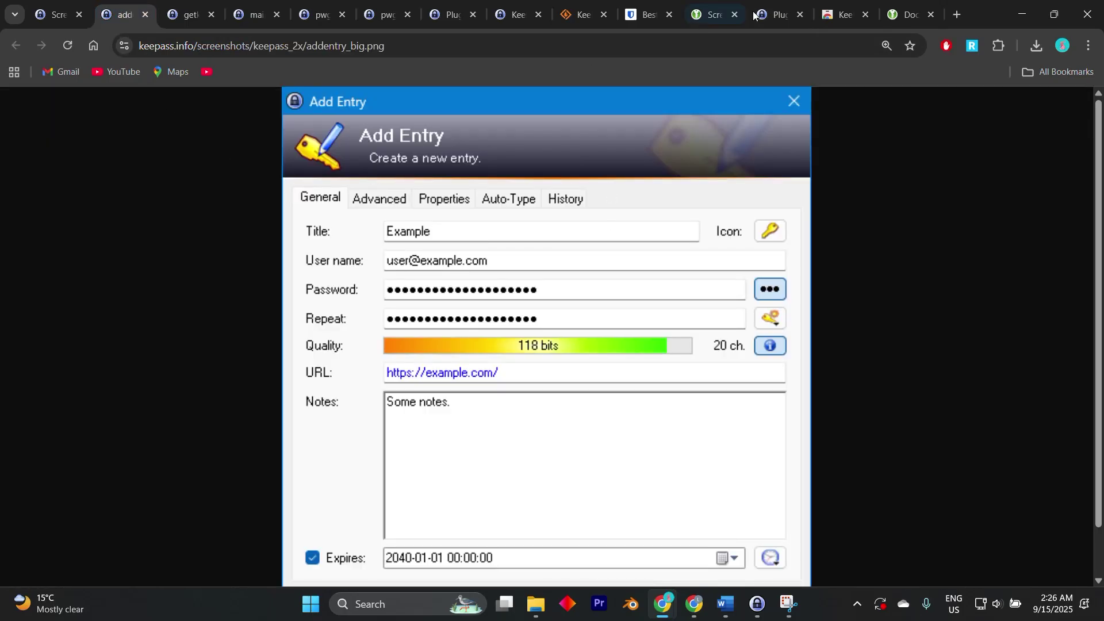
left_click(772, 14)
left_click(125, 14)
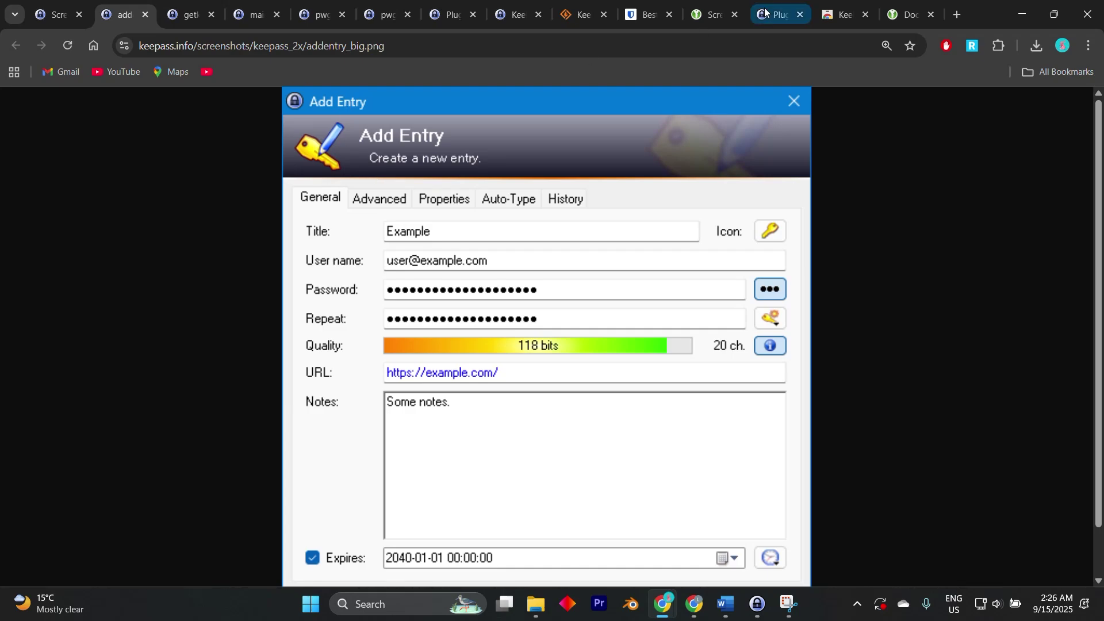
Check the KeePassXC screenshots and KeePassXC-Browser store page, then view the Windows download page and blog
left_click(715, 14)
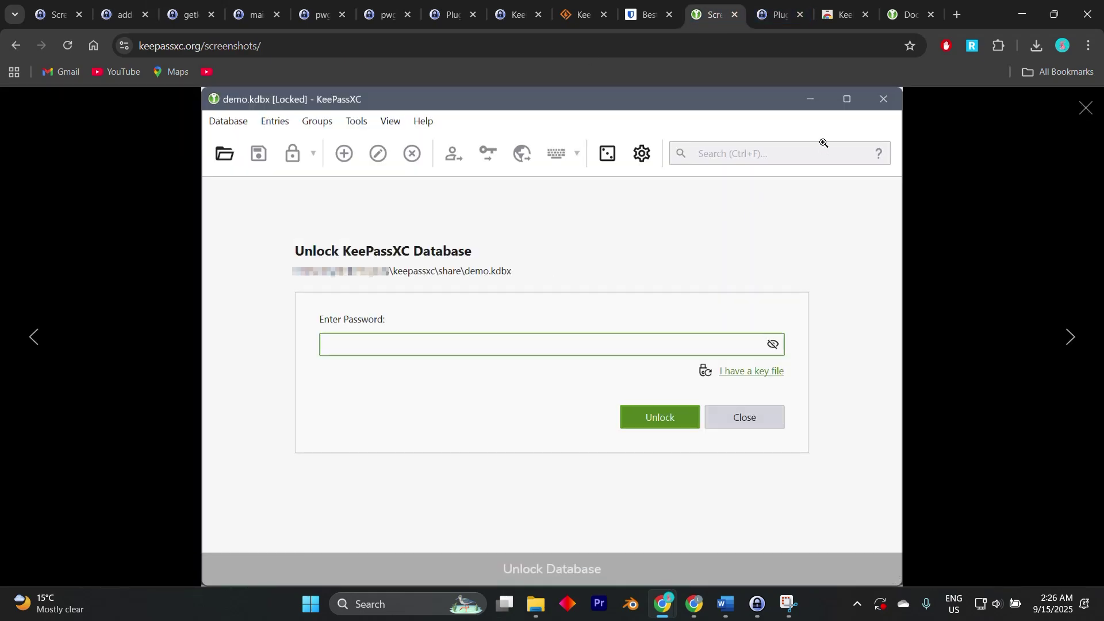
left_click(1085, 108)
scroll(663, 263, "up", 3)
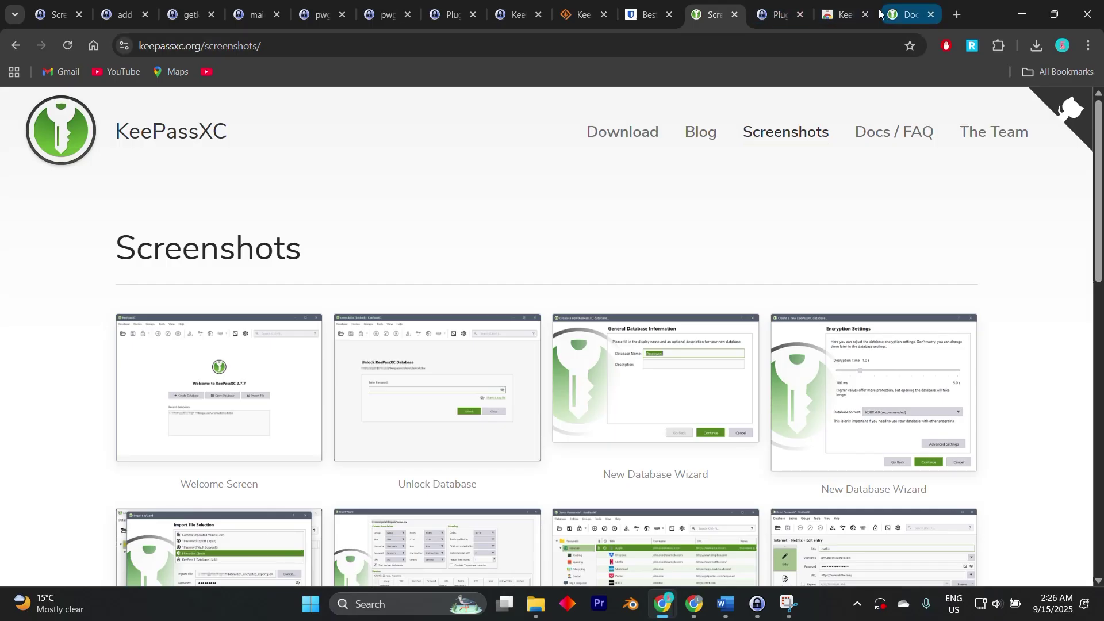
left_click(841, 14)
scroll(439, 373, "down", 2)
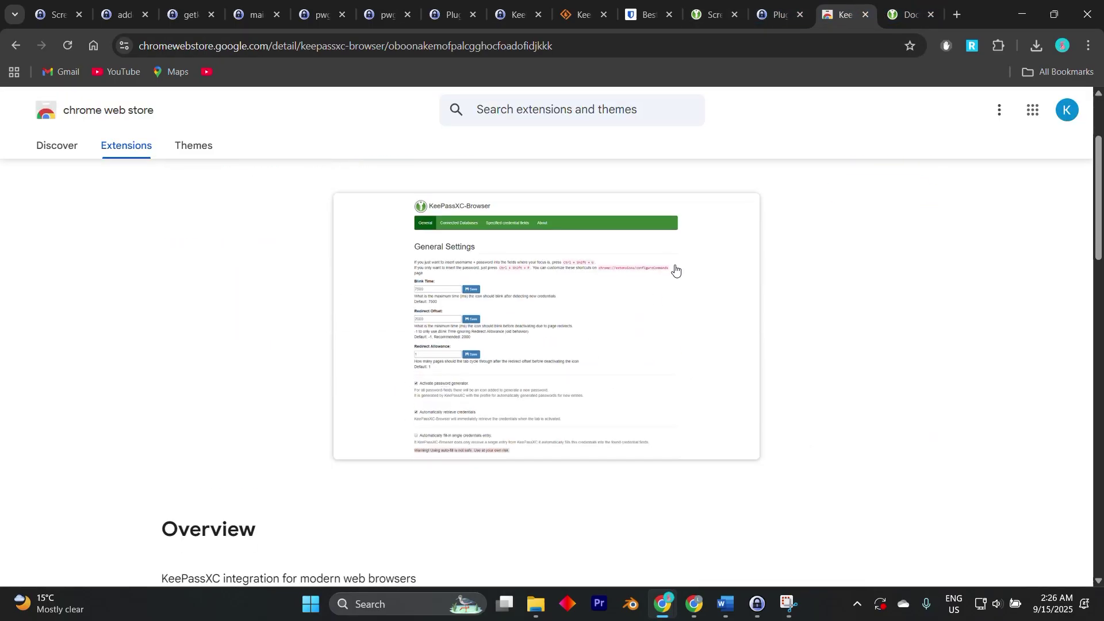
left_click(711, 15)
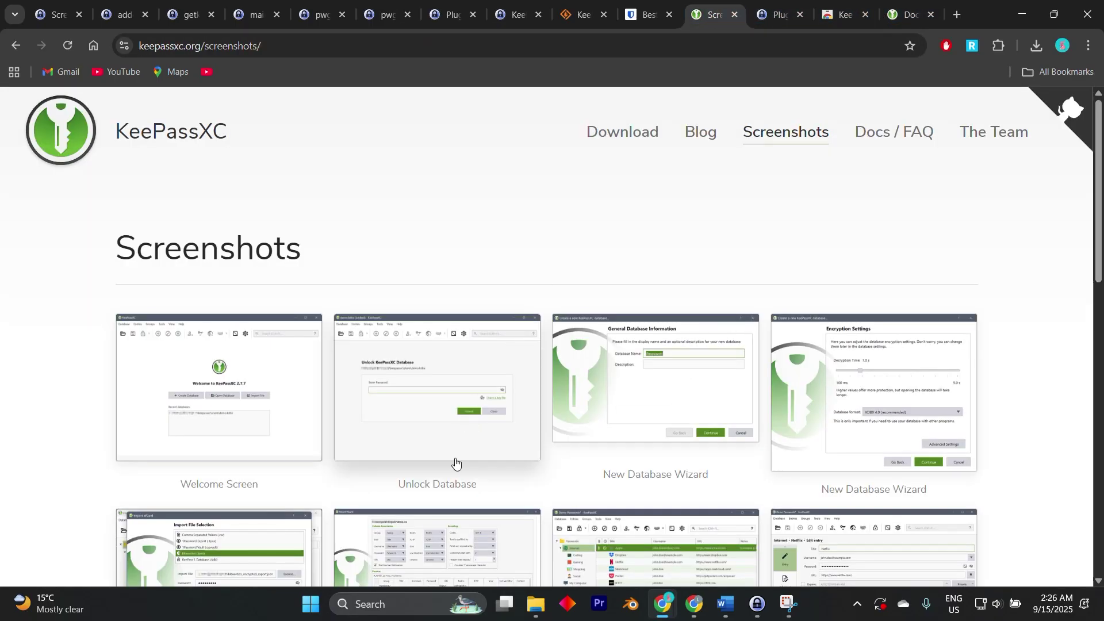
scroll(454, 448, "down", 1)
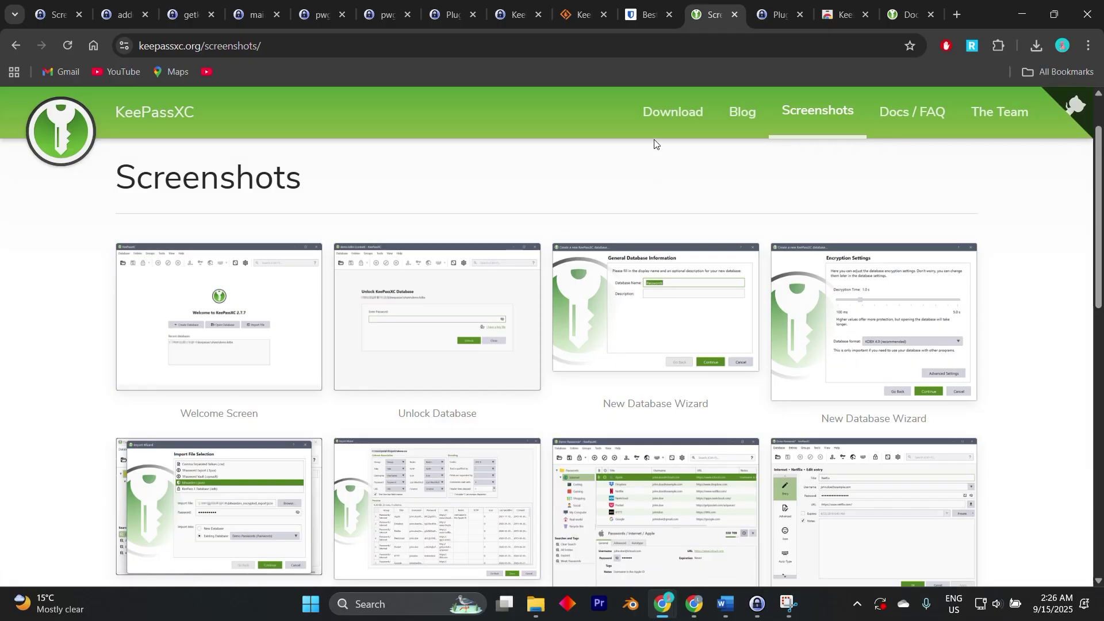
left_click(673, 112)
scroll(539, 419, "down", 2)
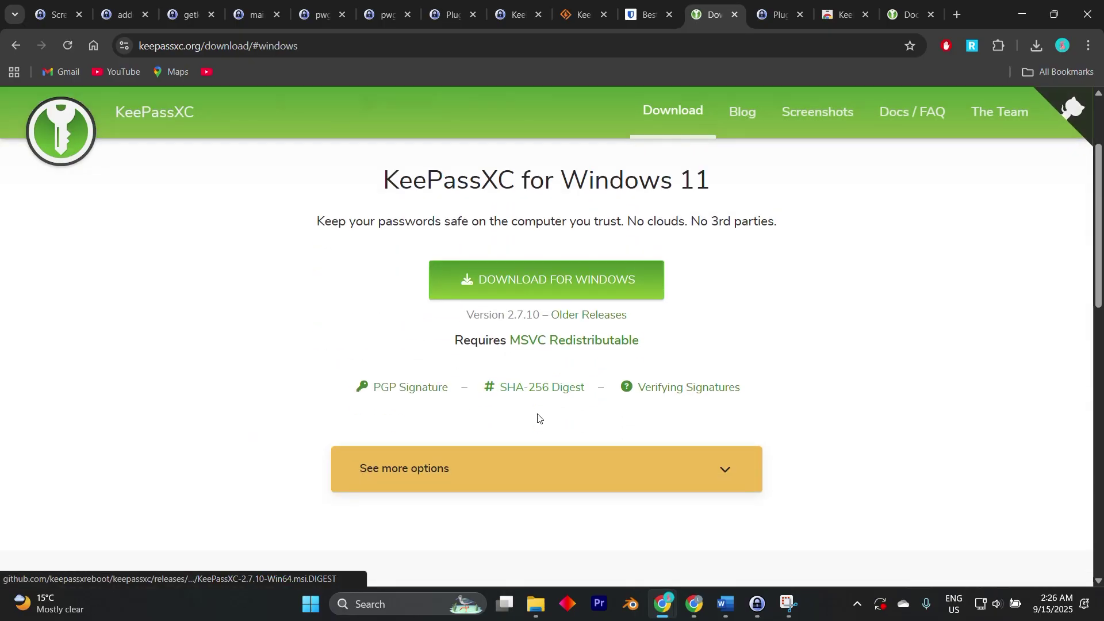
scroll(538, 423, "up", 2)
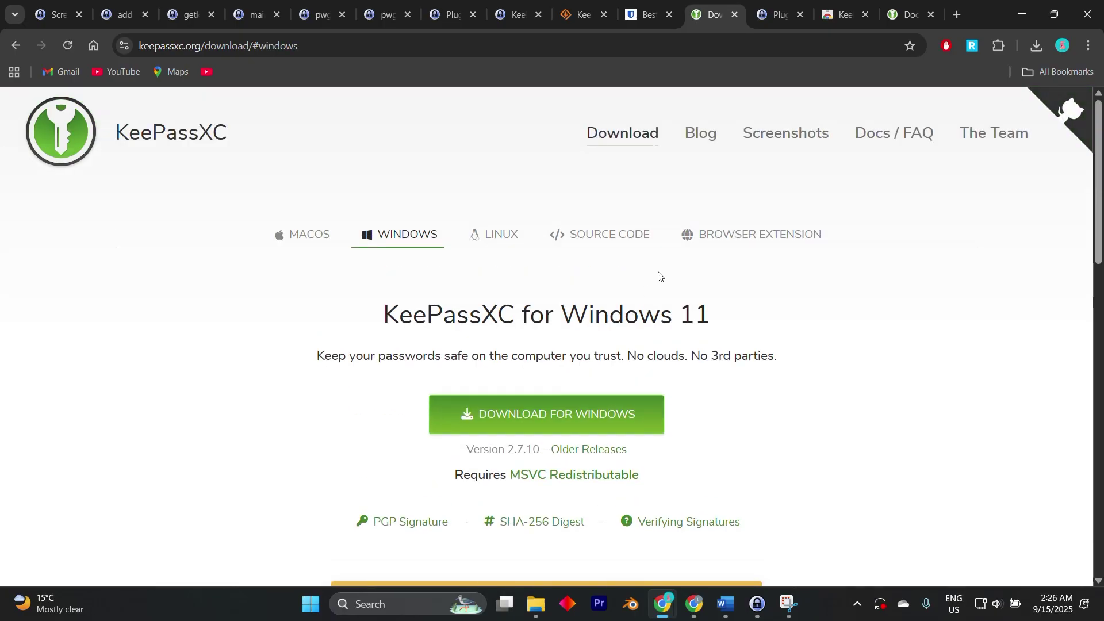
left_click(700, 133)
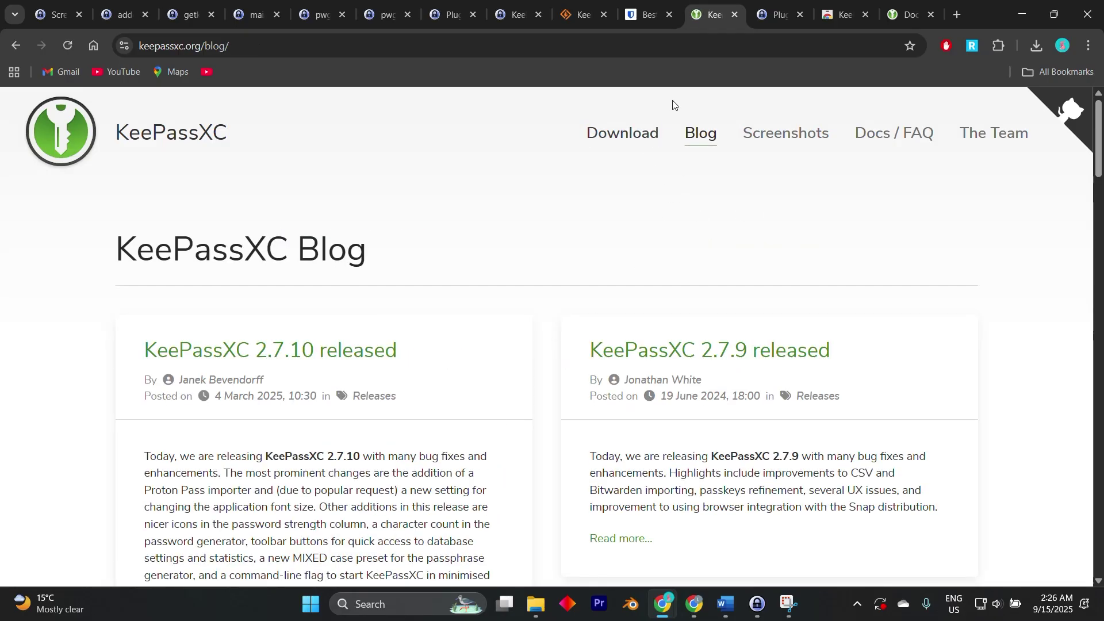
left_click(759, 15)
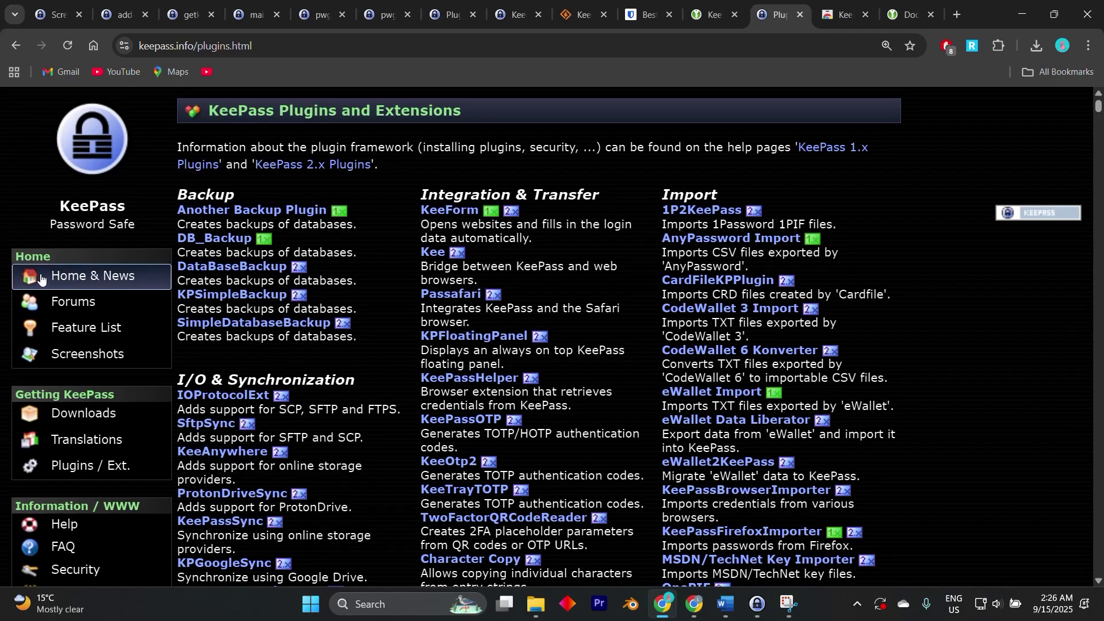
left_click(93, 277)
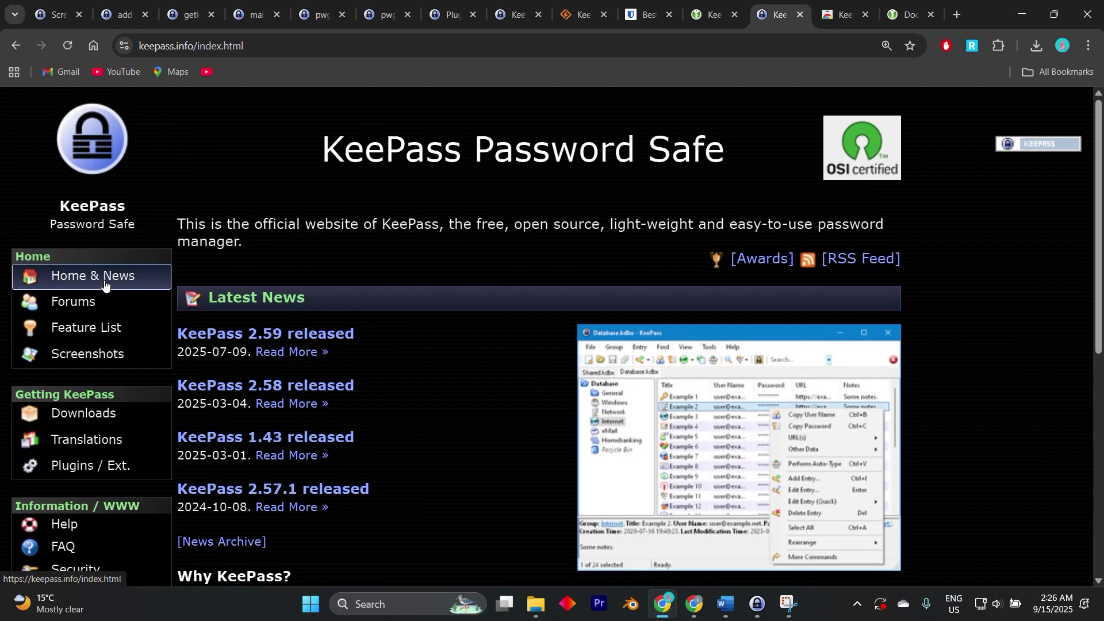
scroll(345, 345, "down", 3)
left_click(113, 15)
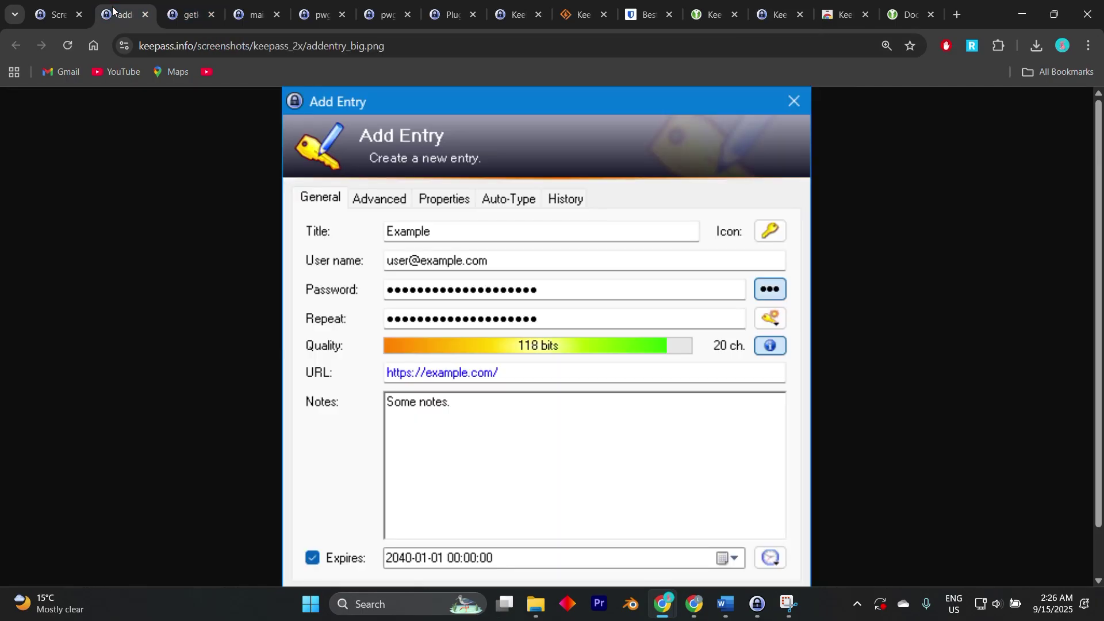
left_click(250, 15)
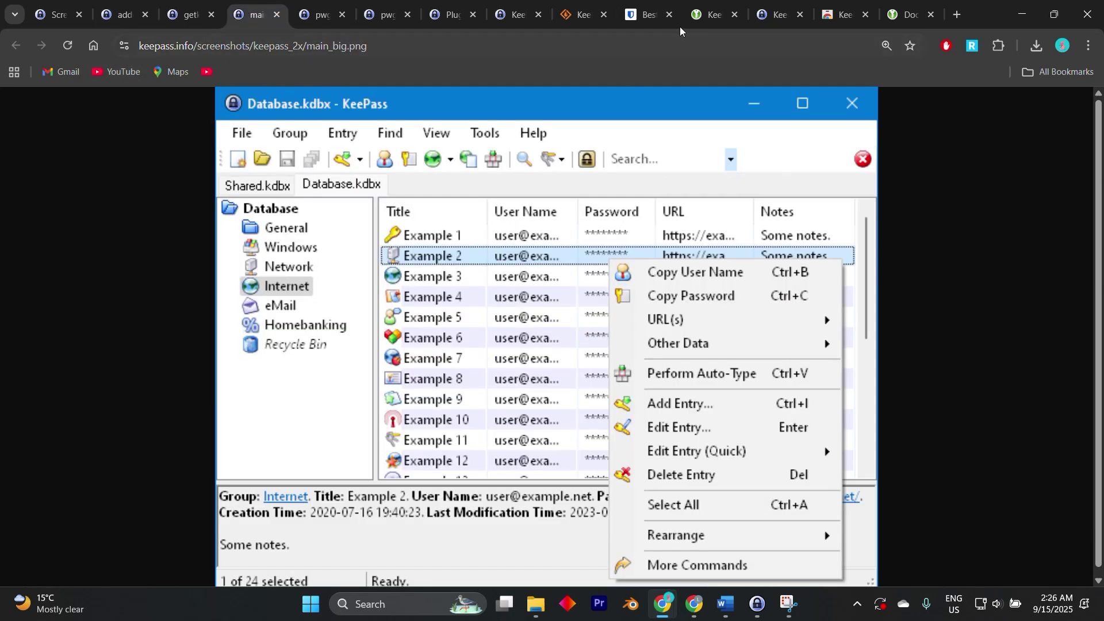
left_click(449, 15)
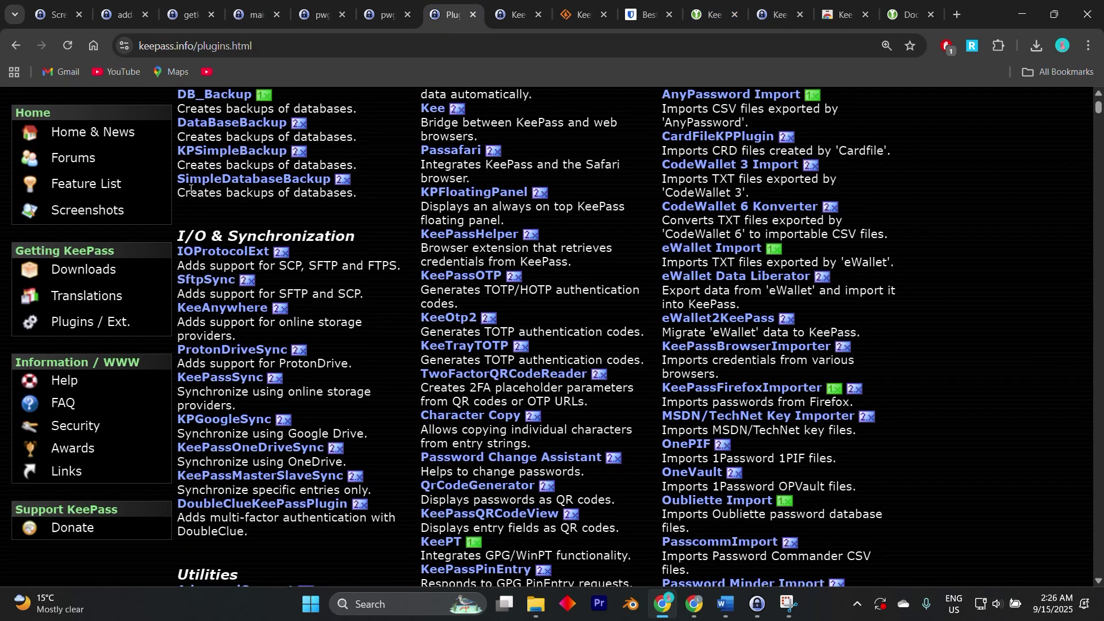
scroll(191, 187, "up", 4)
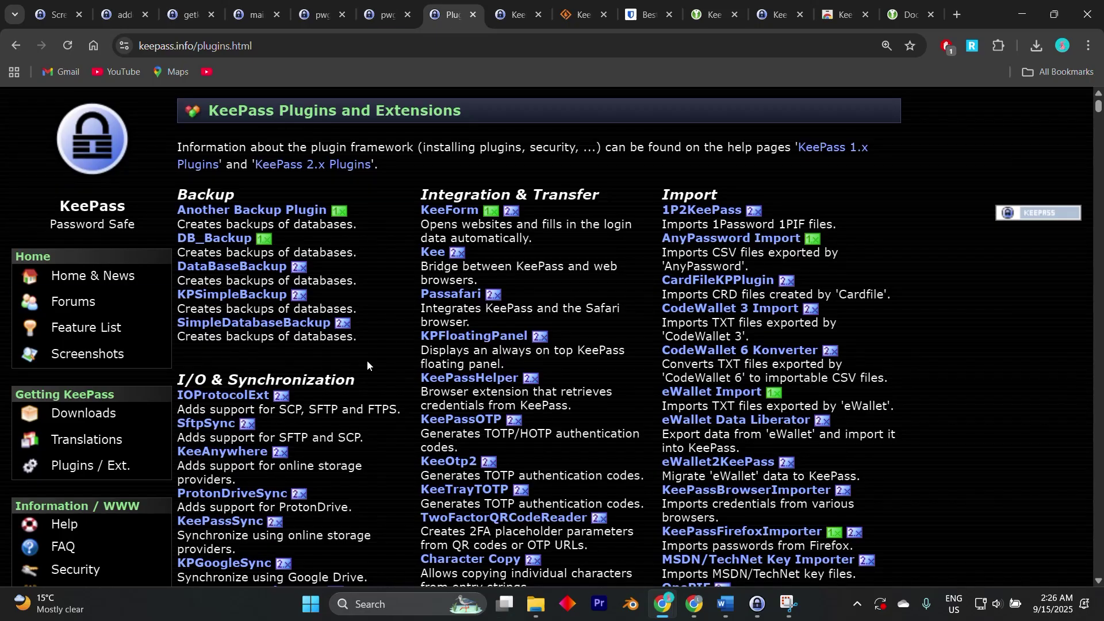
Highlight the KeePassXC homepage's Windows, macOS and Linux sentence, then show the KeePassXC-Browser store listing
left_click(715, 15)
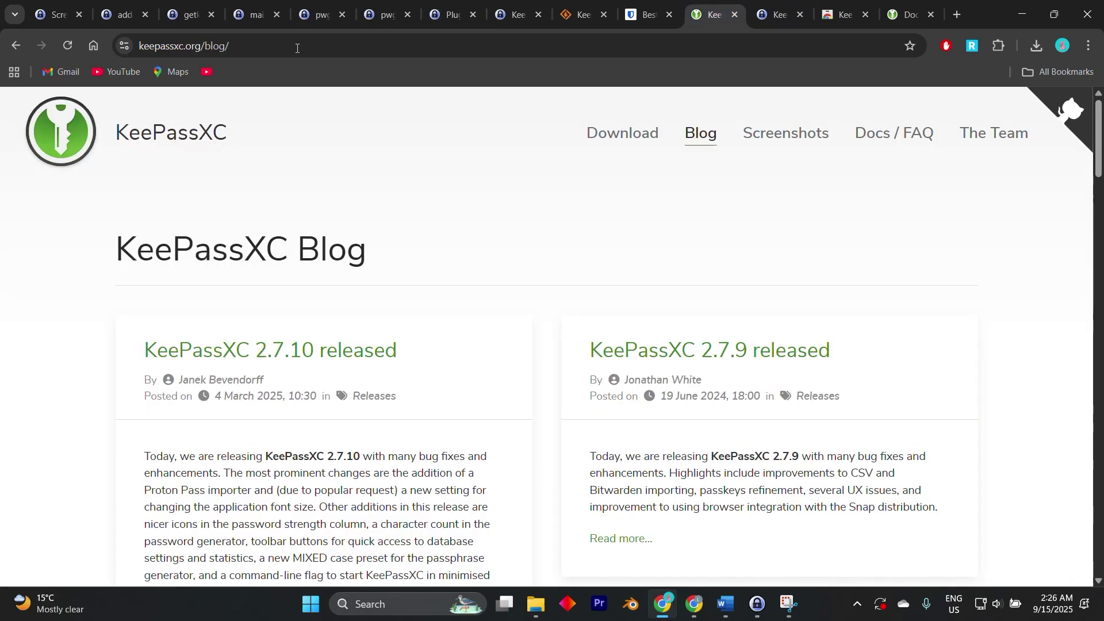
key("alt+Left")
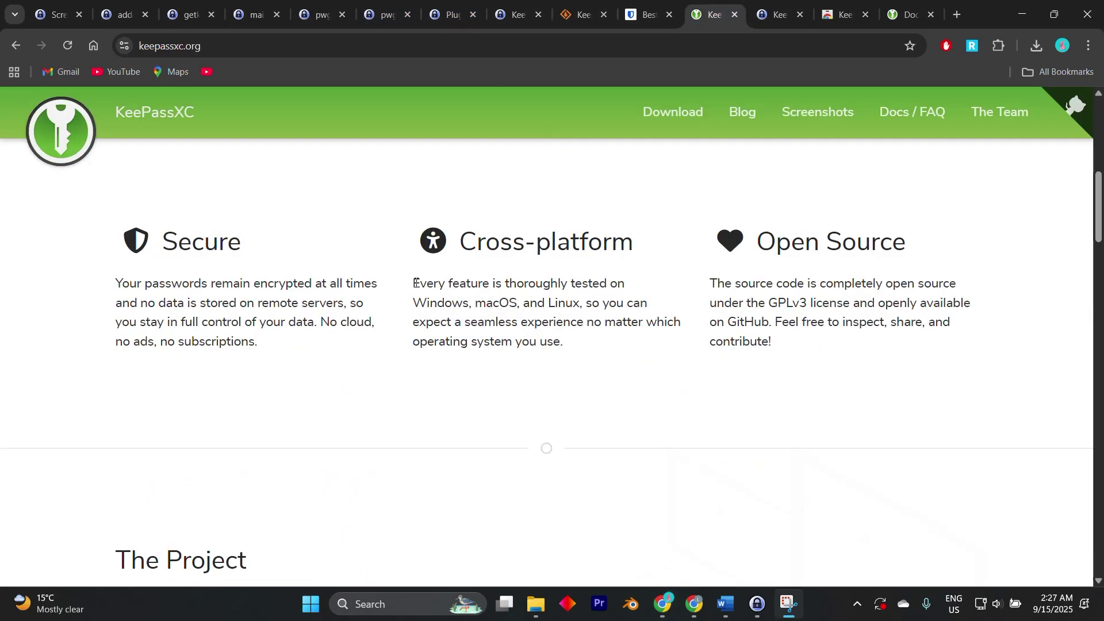
mouse_move(412, 282)
left_mouse_down()
mouse_move(413, 301)
mouse_move(582, 305)
left_mouse_up()
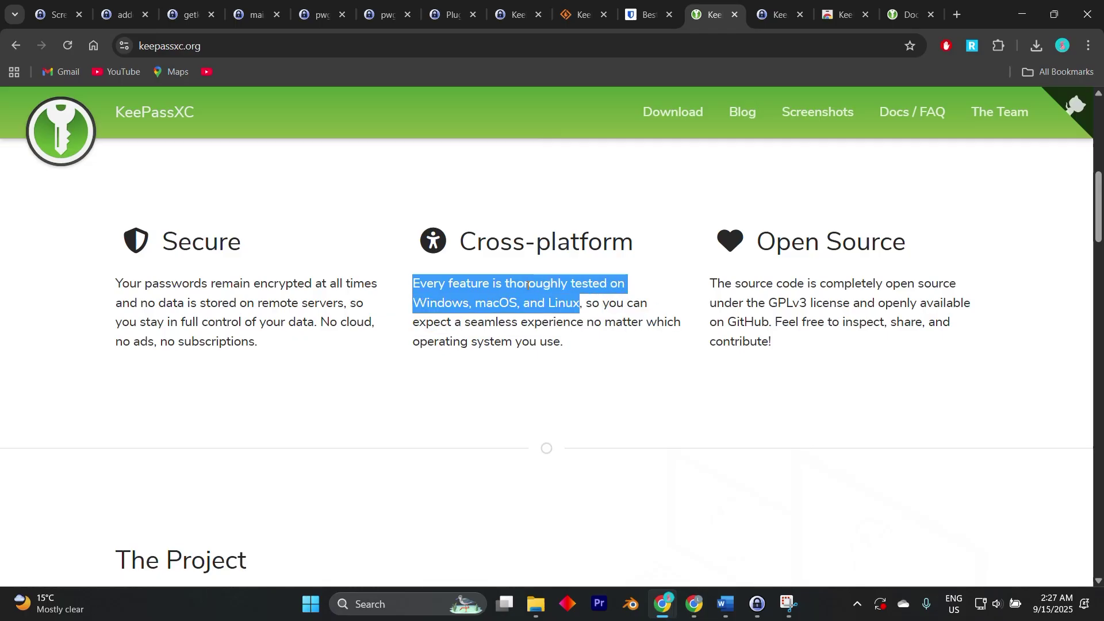
left_click(486, 306)
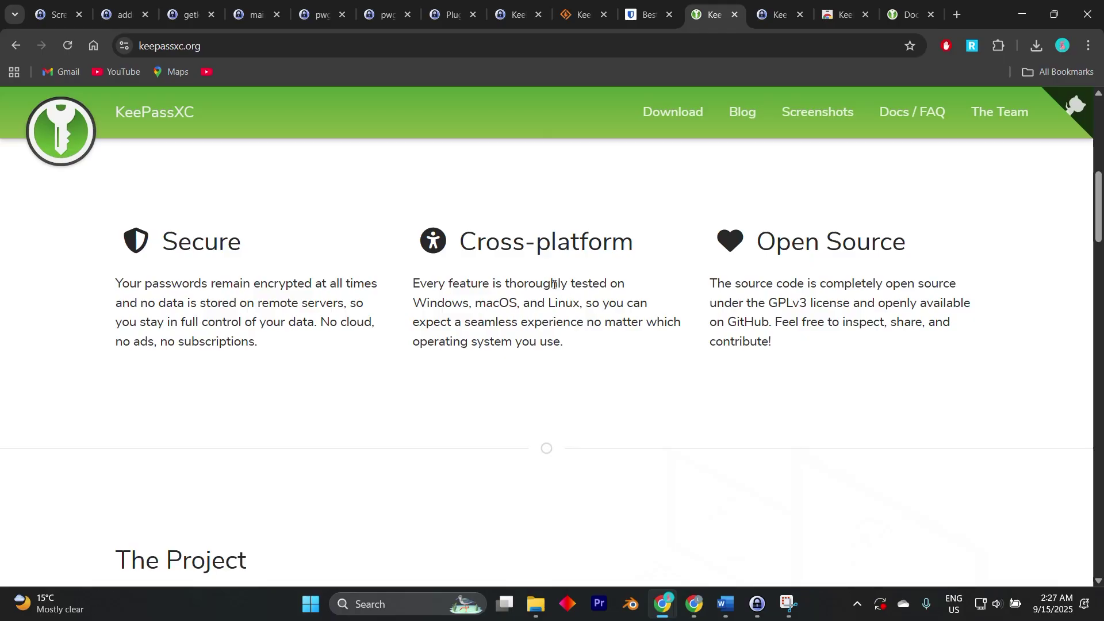
scroll(552, 293, "down", 3)
scroll(552, 311, "down", 3)
scroll(690, 302, "down", 3)
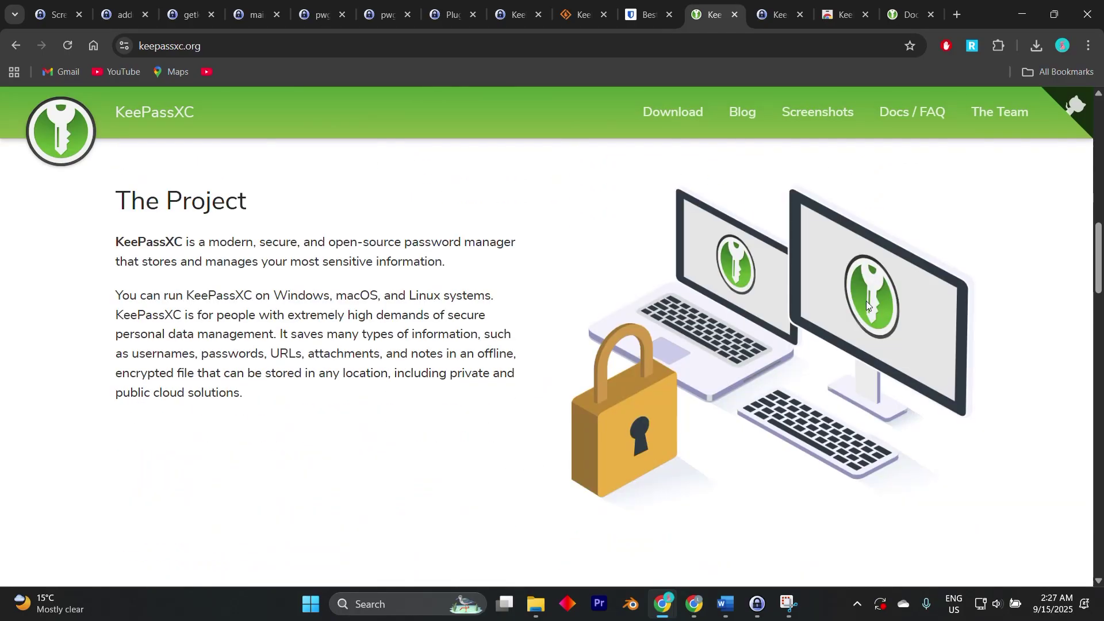
scroll(805, 311, "down", 1)
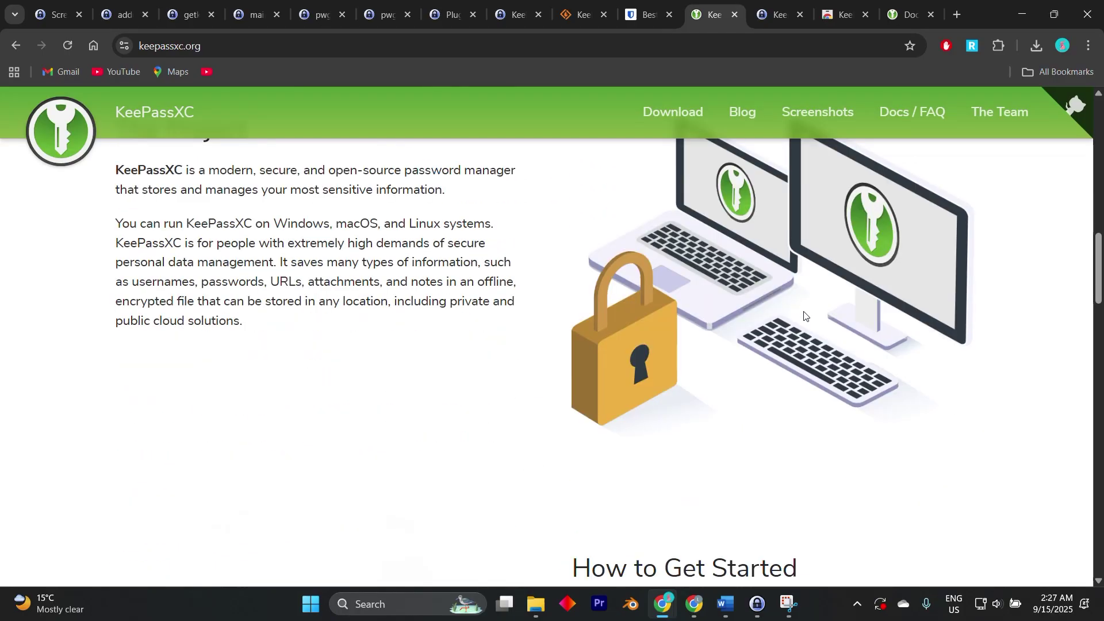
scroll(791, 272, "down", 3)
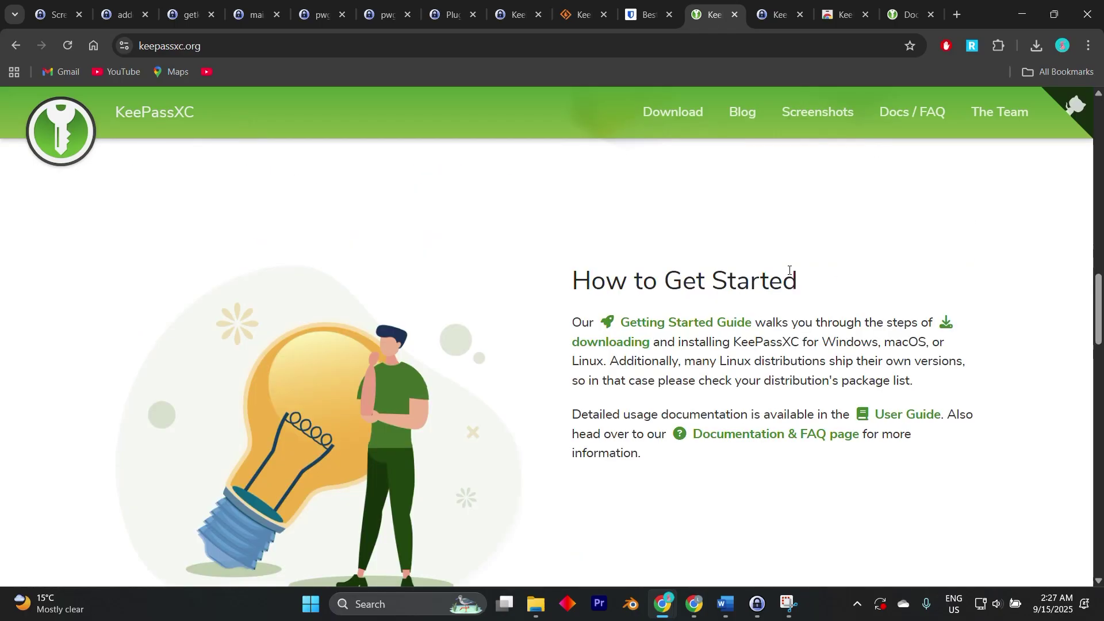
left_click(841, 14)
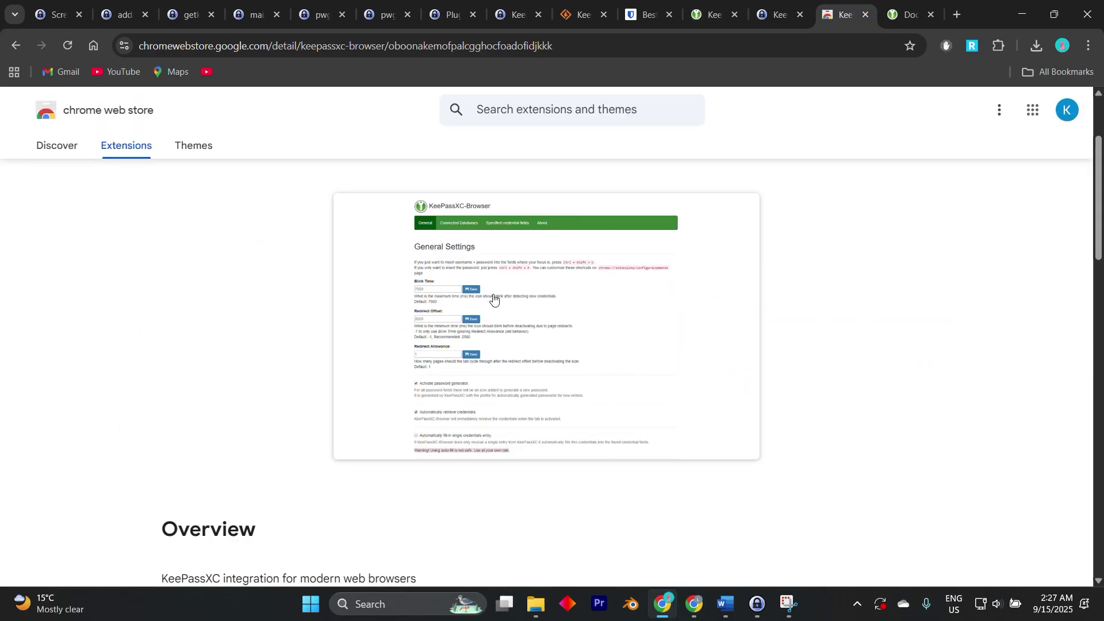
left_click(906, 15)
scroll(431, 336, "up", 2)
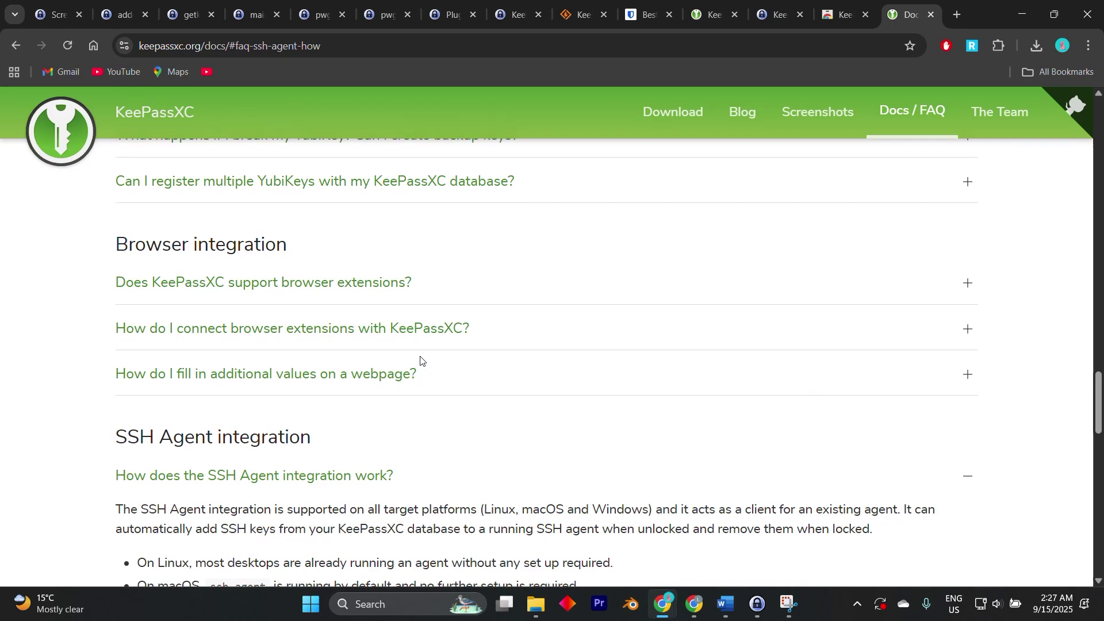
scroll(420, 357, "up", 3)
scroll(420, 357, "up", 1)
left_click(780, 15)
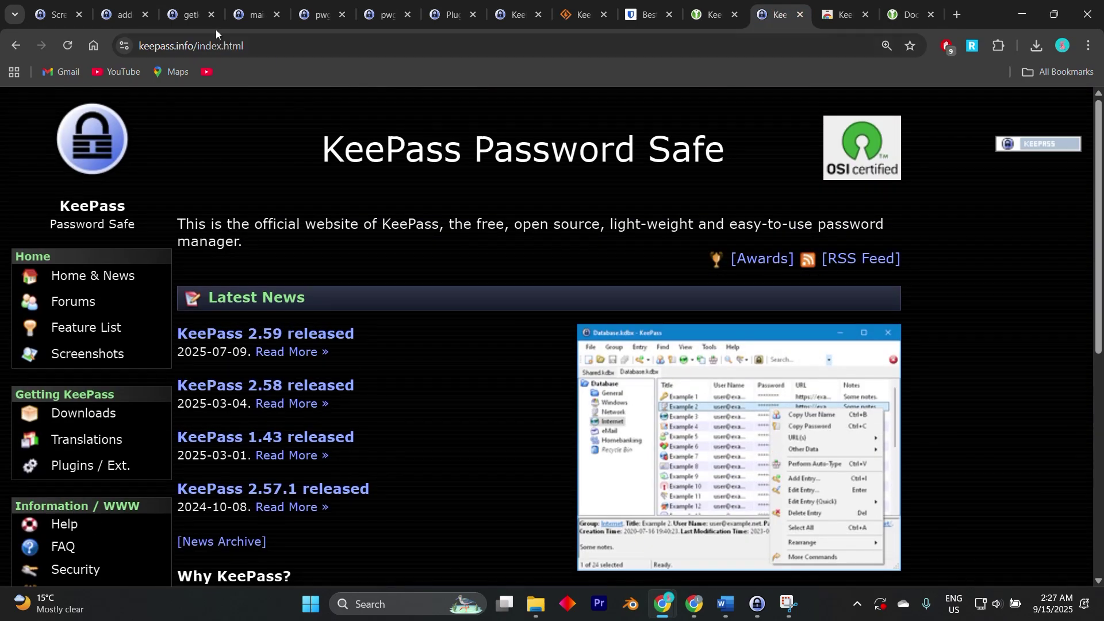
left_click(193, 15)
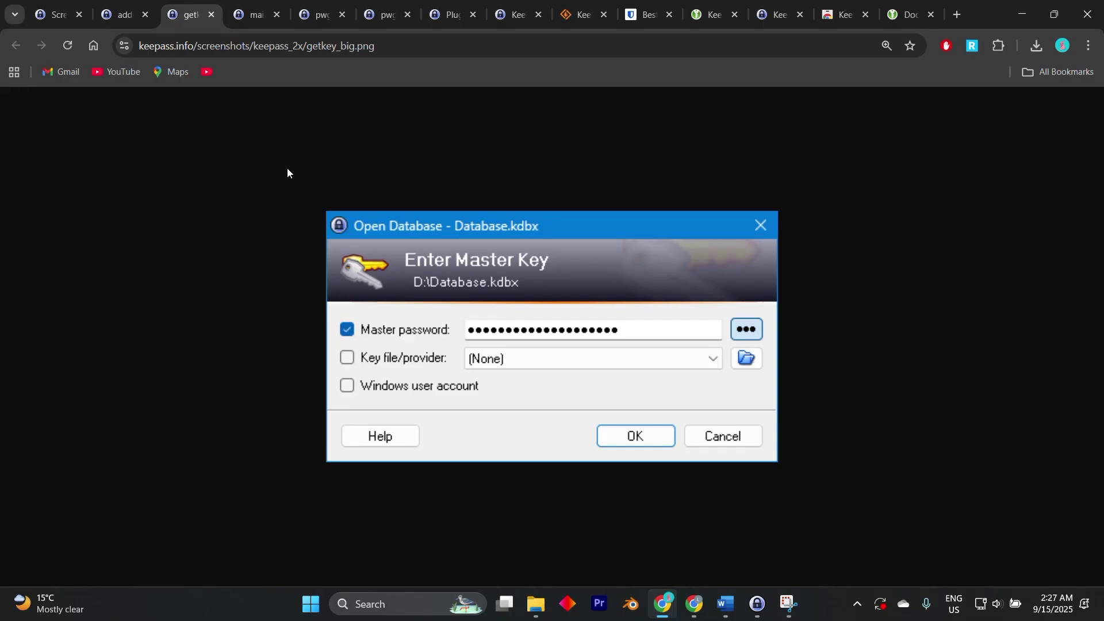
left_click(708, 15)
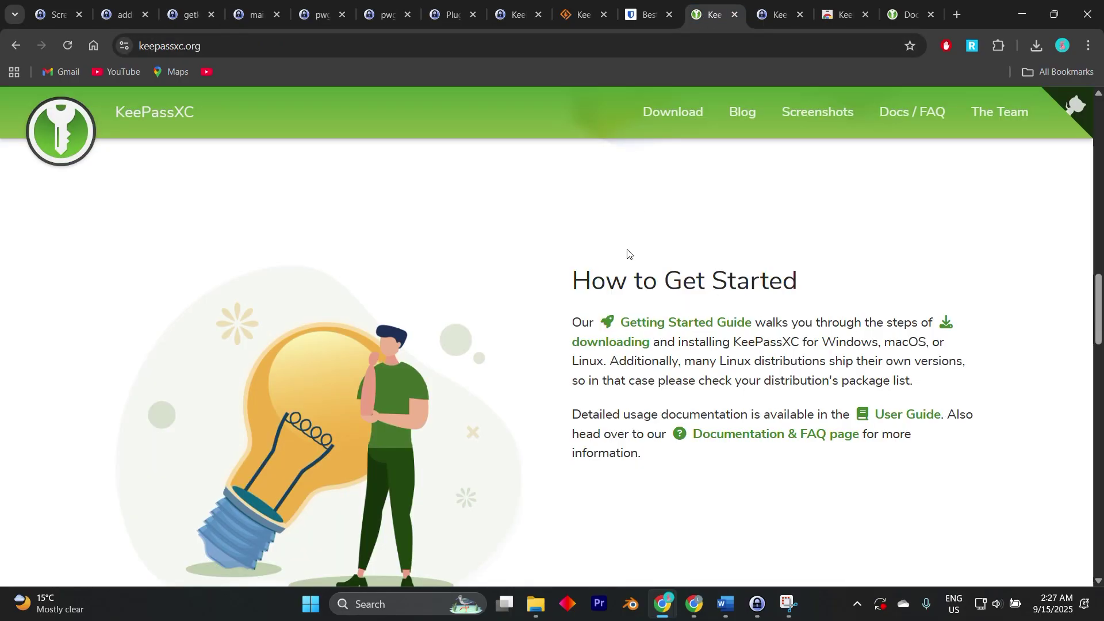
scroll(628, 252, "up", 1)
scroll(628, 253, "up", 5)
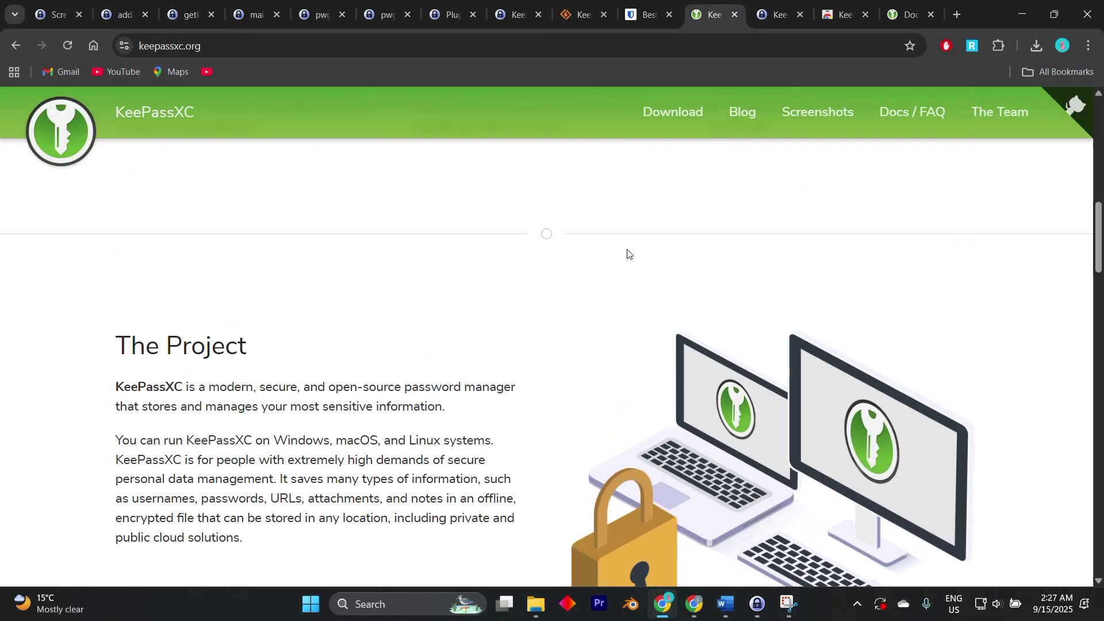
scroll(628, 253, "up", 5)
scroll(628, 253, "up", 5)
scroll(628, 253, "up", 2)
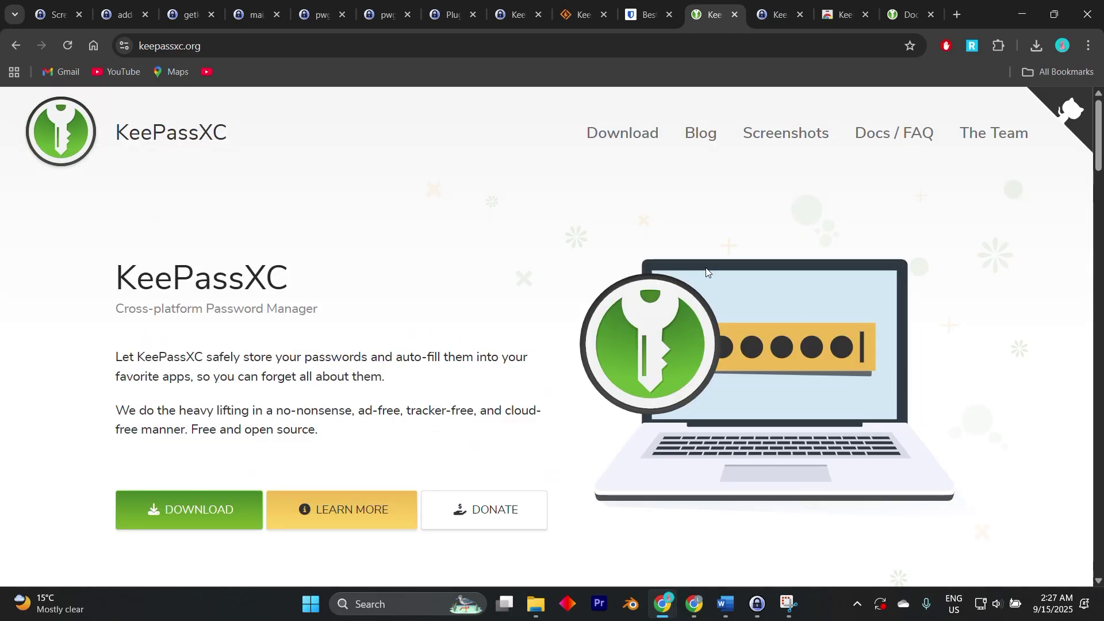
left_click(840, 14)
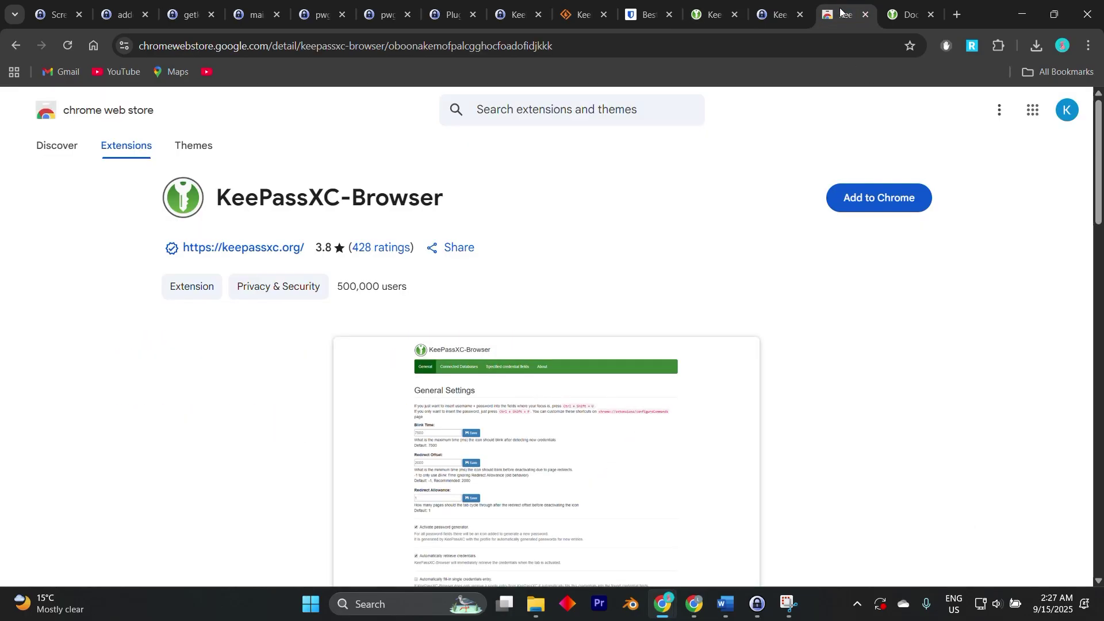
scroll(471, 415, "down", 3)
scroll(558, 351, "up", 3)
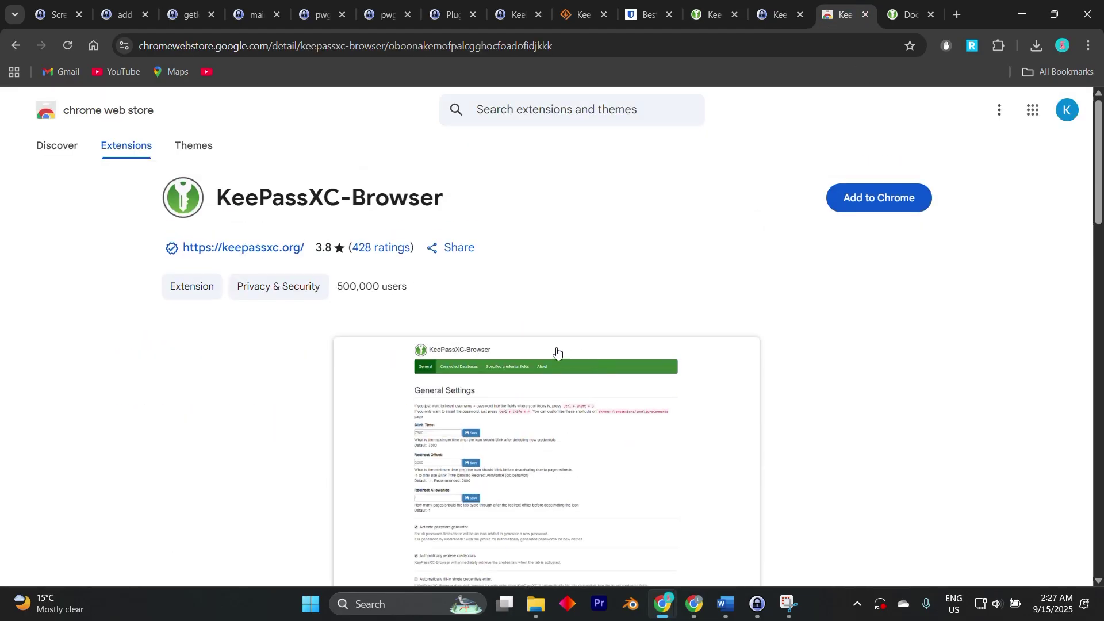